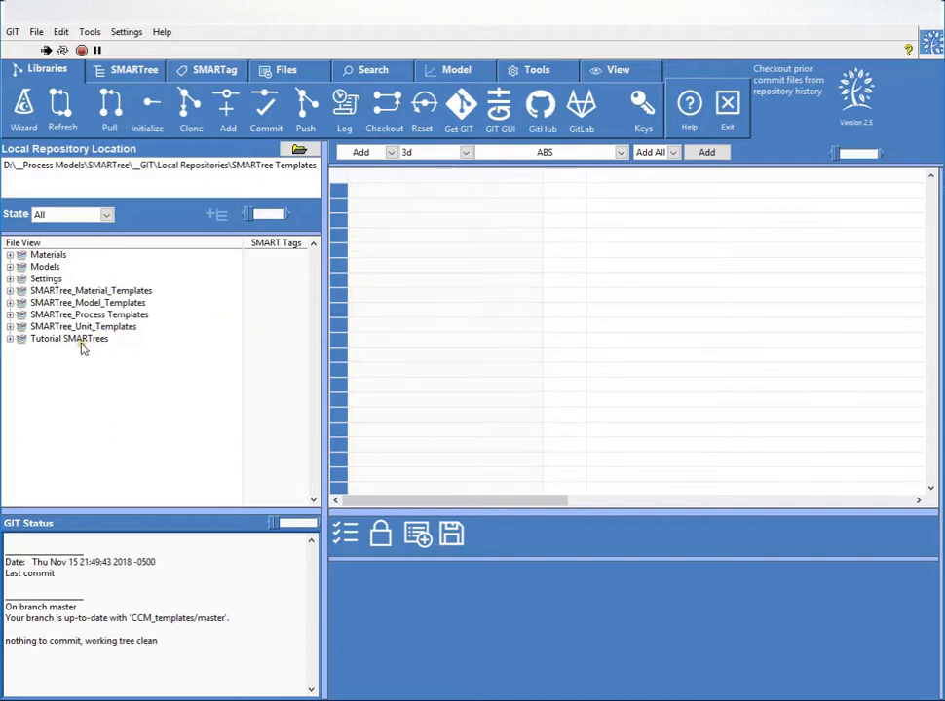
# - Load the basic elements SMARTree from the Tutorial SMARTrees folder and select its My Selection element
pyautogui.click(10, 339)
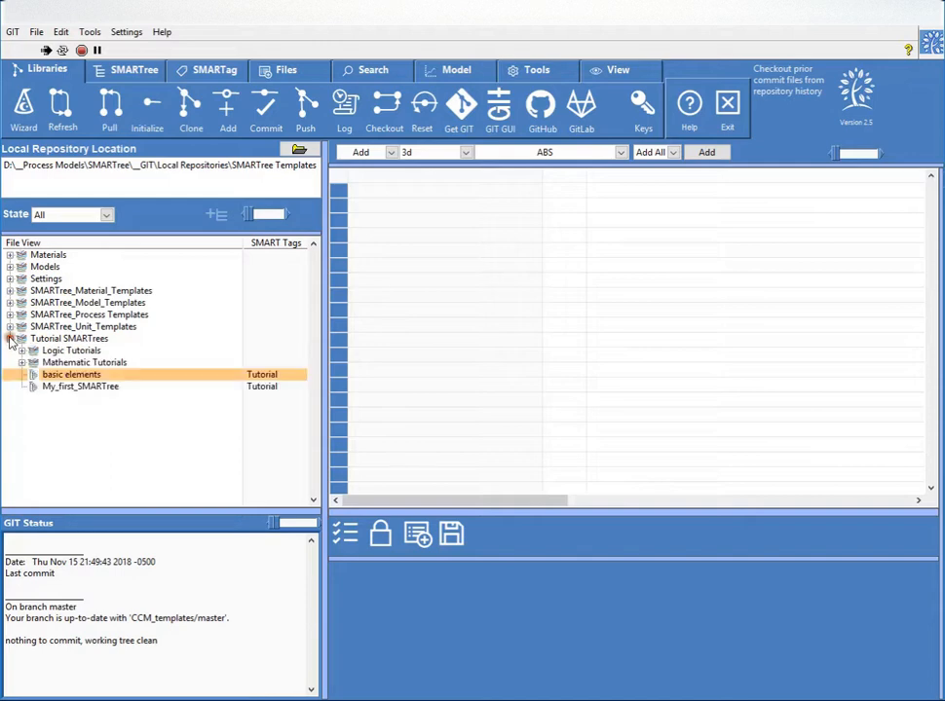
pyautogui.click(58, 374)
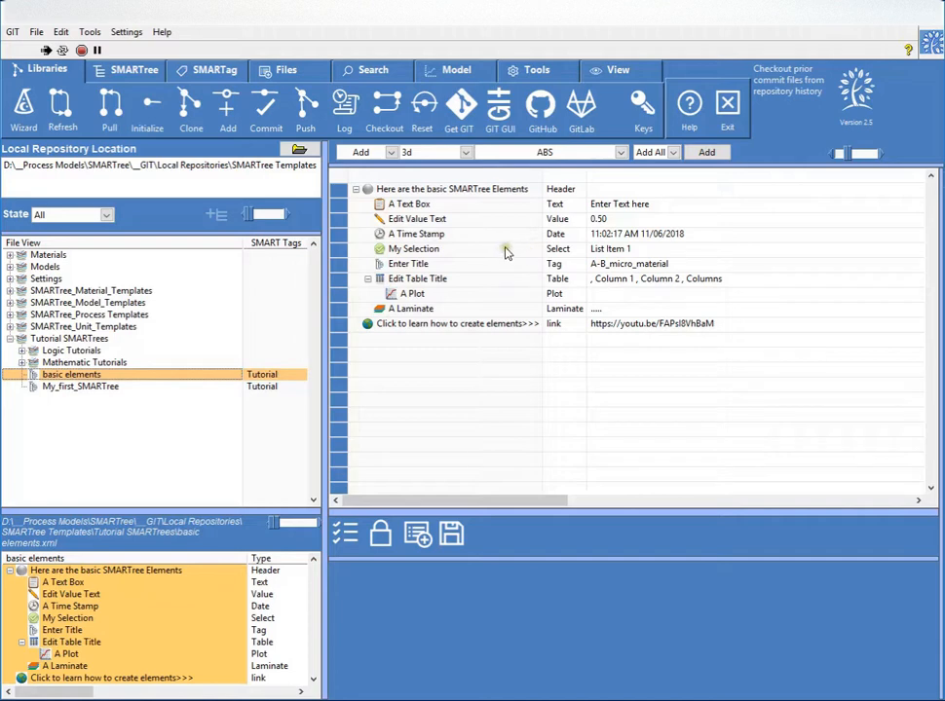
pyautogui.click(514, 251)
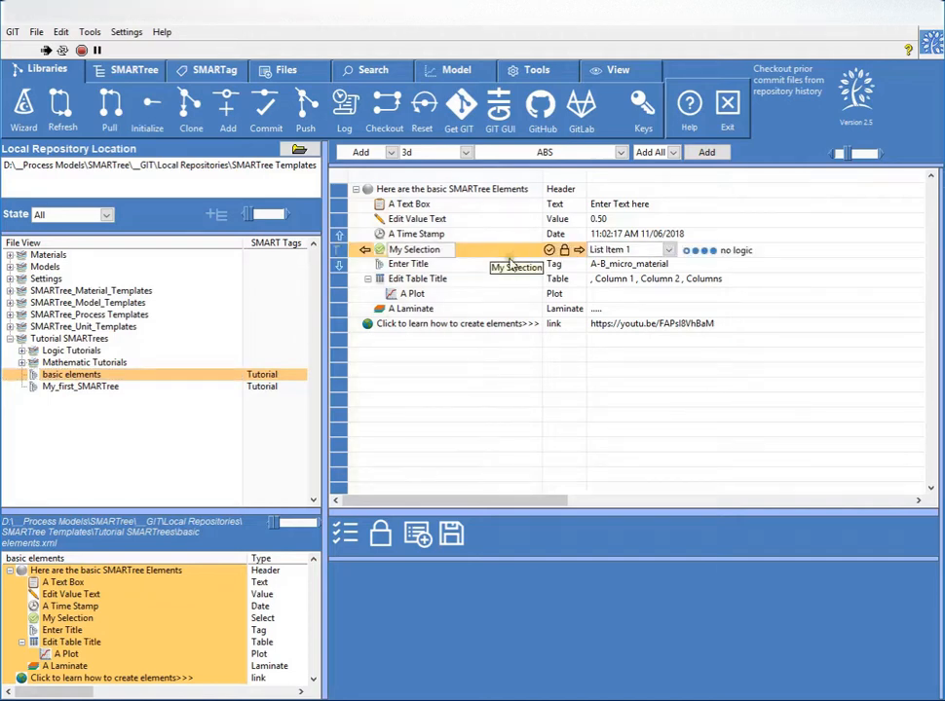
# - Examine the editing controls and contents of the My Selection, Enter Title and Edit Table Title elements
pyautogui.click(513, 262)
pyautogui.click(513, 249)
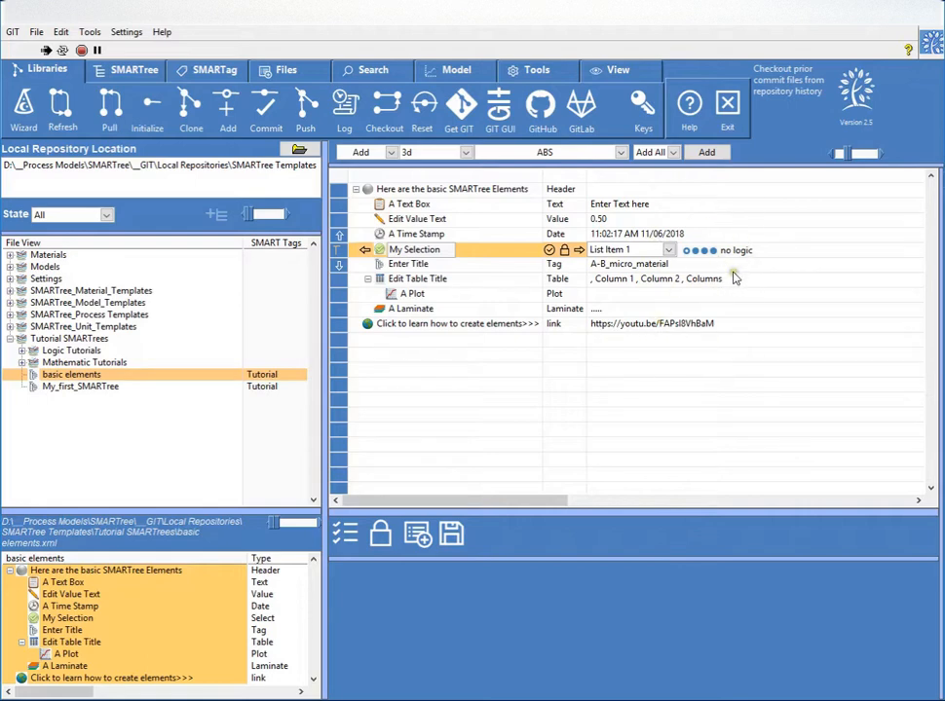
pyautogui.click(521, 264)
pyautogui.click(515, 251)
pyautogui.click(494, 265)
pyautogui.click(493, 247)
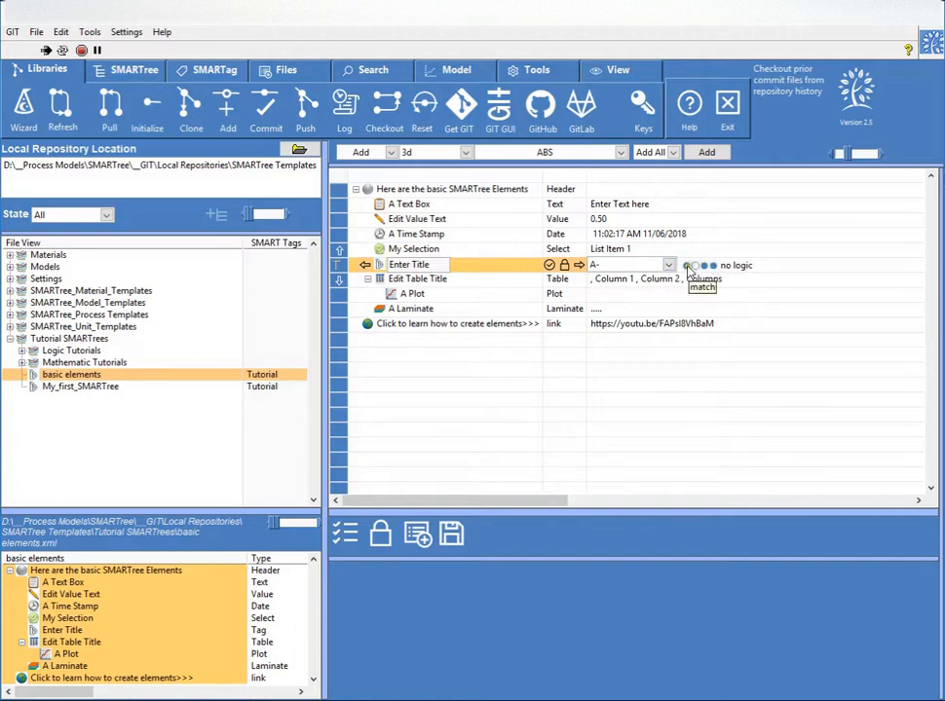
pyautogui.click(512, 280)
pyautogui.click(462, 267)
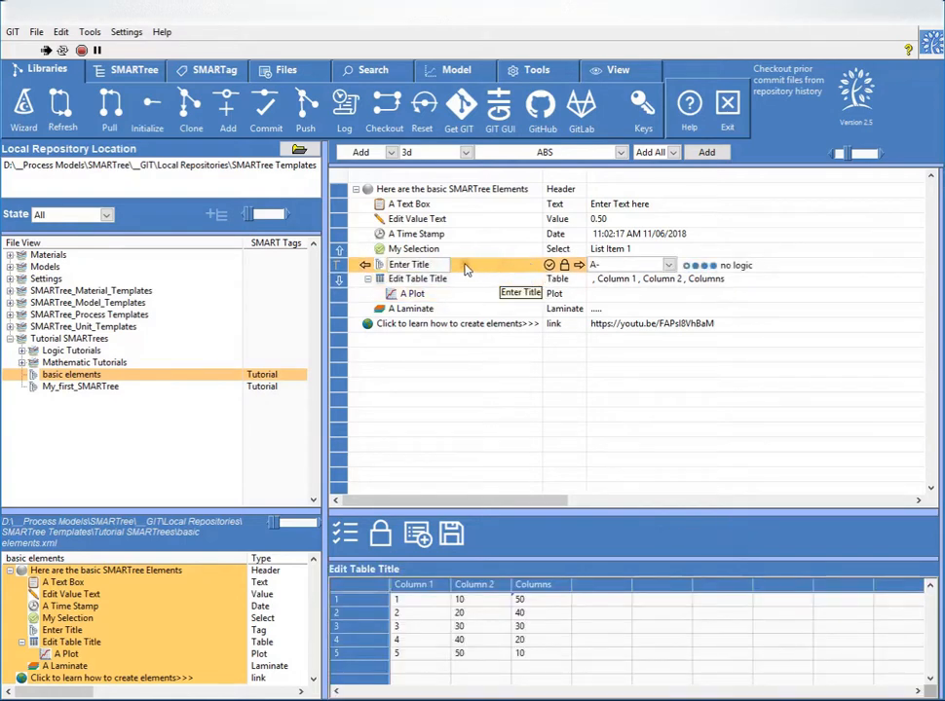
pyautogui.click(458, 250)
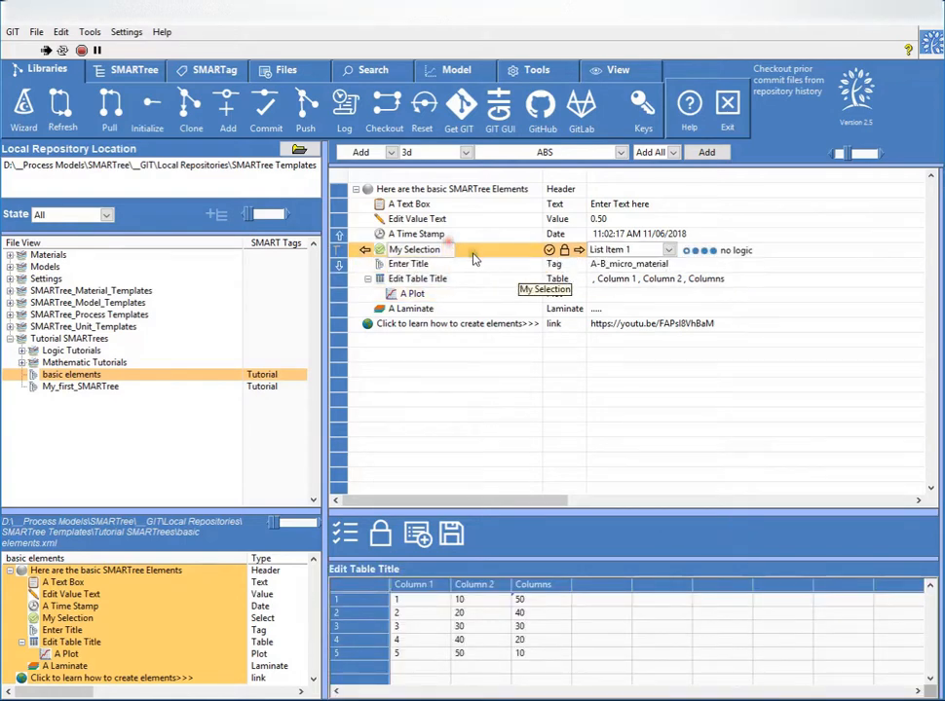
# - Try indenting the My Selection element and moving it back, and toggle its lock and check states
pyautogui.click(579, 249)
pyautogui.click(376, 249)
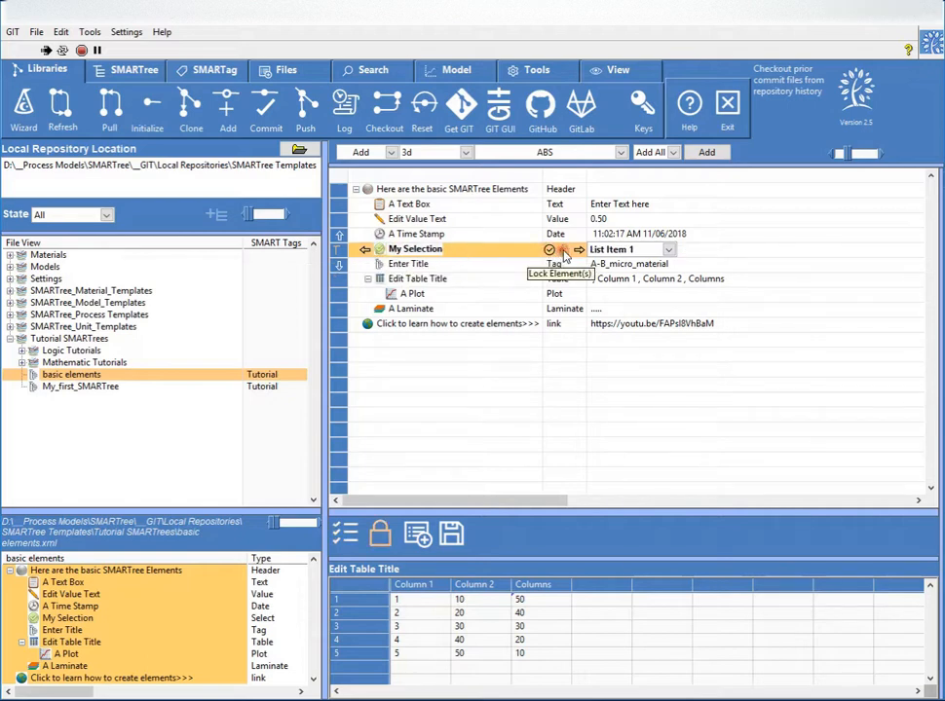
pyautogui.click(551, 254)
pyautogui.click(551, 254)
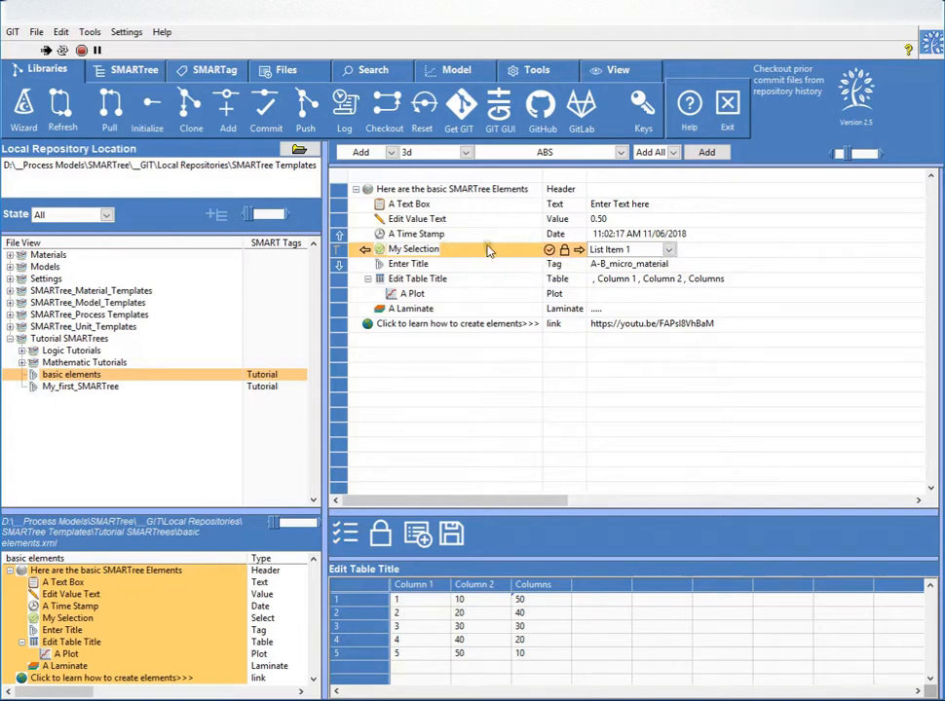
# - Rename the My Selection element to "My Selections"
pyautogui.click(421, 250)
pyautogui.doubleClick(415, 250)
pyautogui.click(445, 251)
pyautogui.write('s')
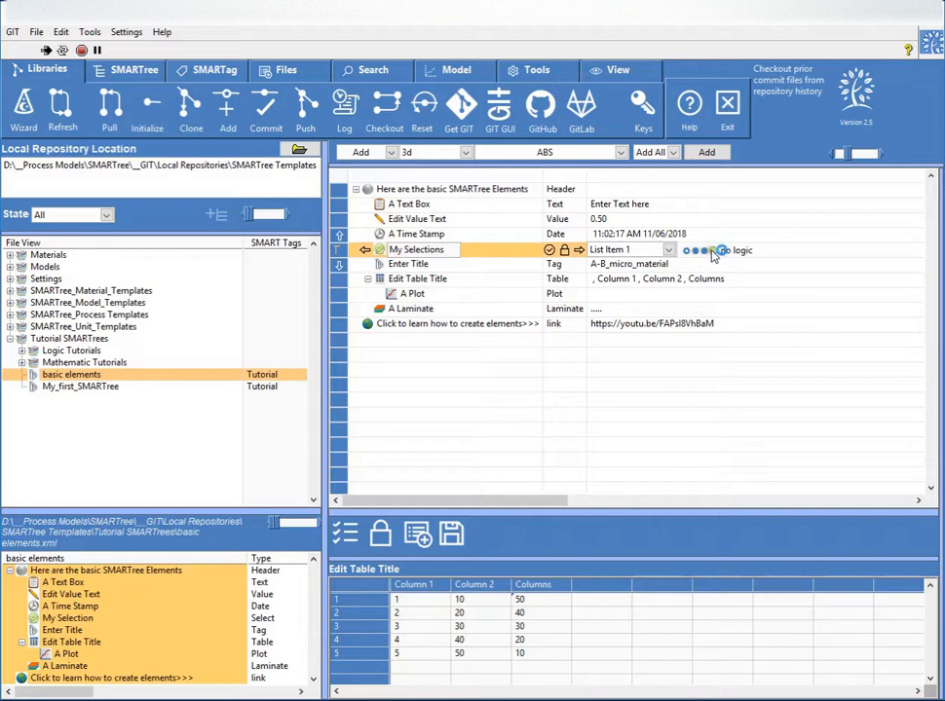
# - Open the full editor of the My Selections element to examine its options, and close it without changes
pyautogui.doubleClick(497, 248)
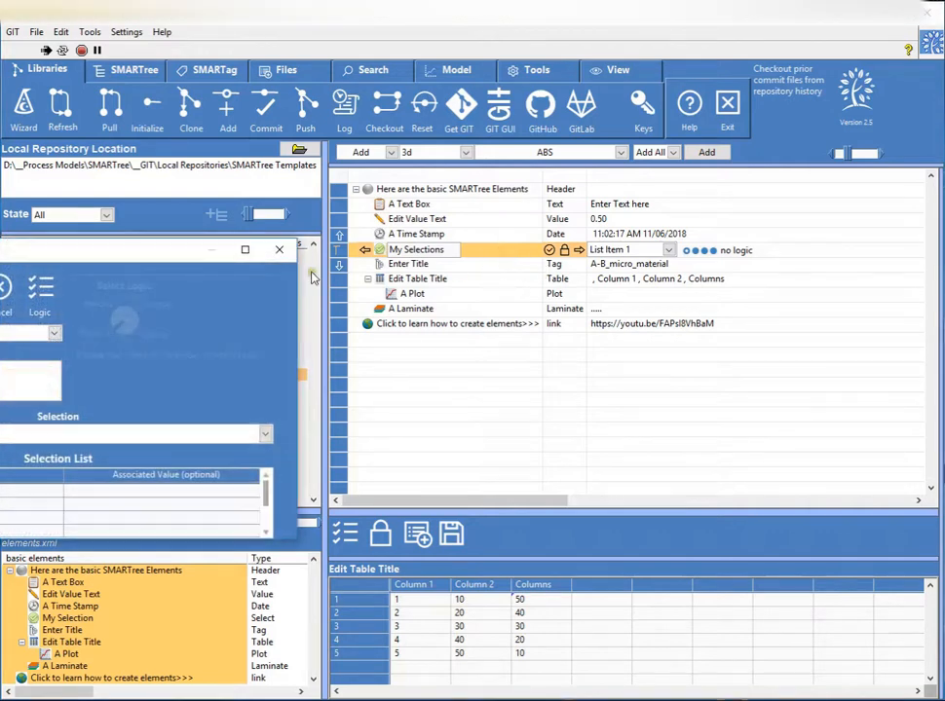
pyautogui.moveTo(142, 191); pyautogui.dragTo(671, 199)
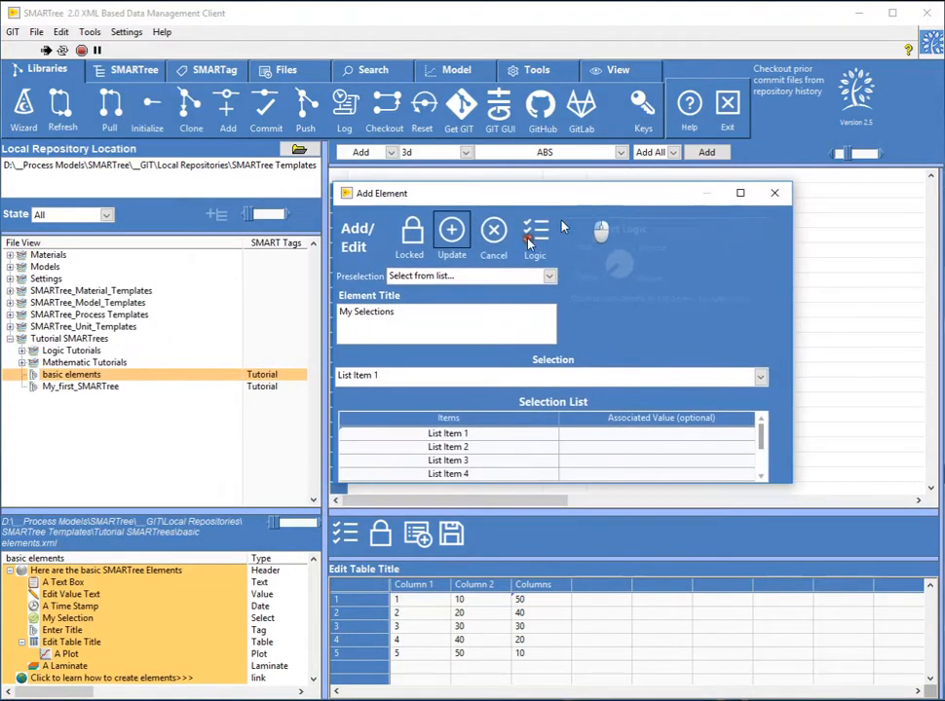
pyautogui.moveTo(498, 191); pyautogui.dragTo(552, 291)
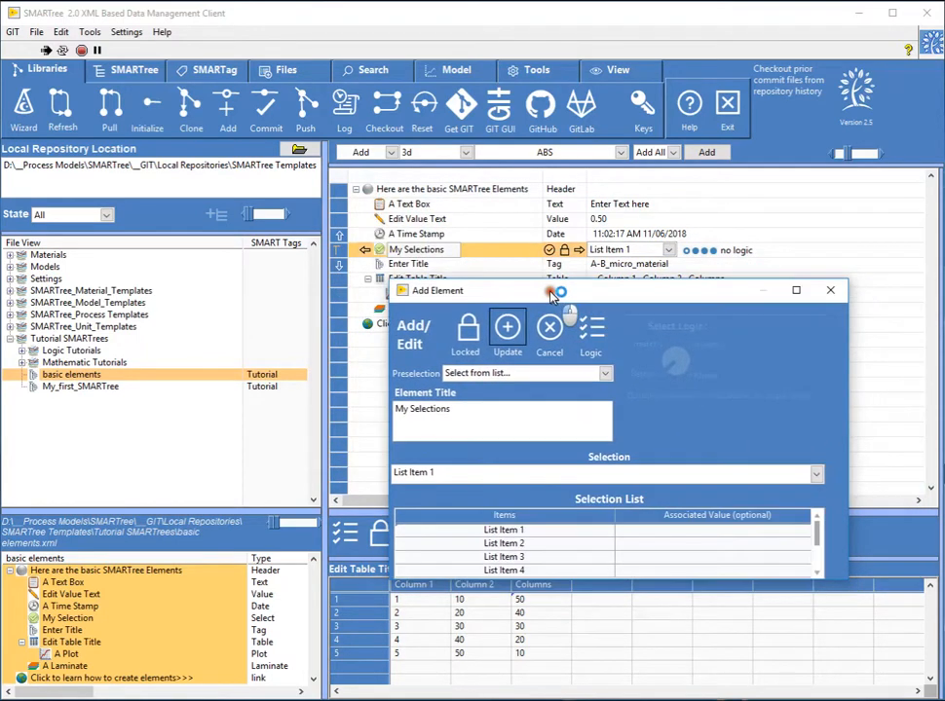
pyautogui.click(503, 373)
pyautogui.click(507, 360)
pyautogui.click(550, 331)
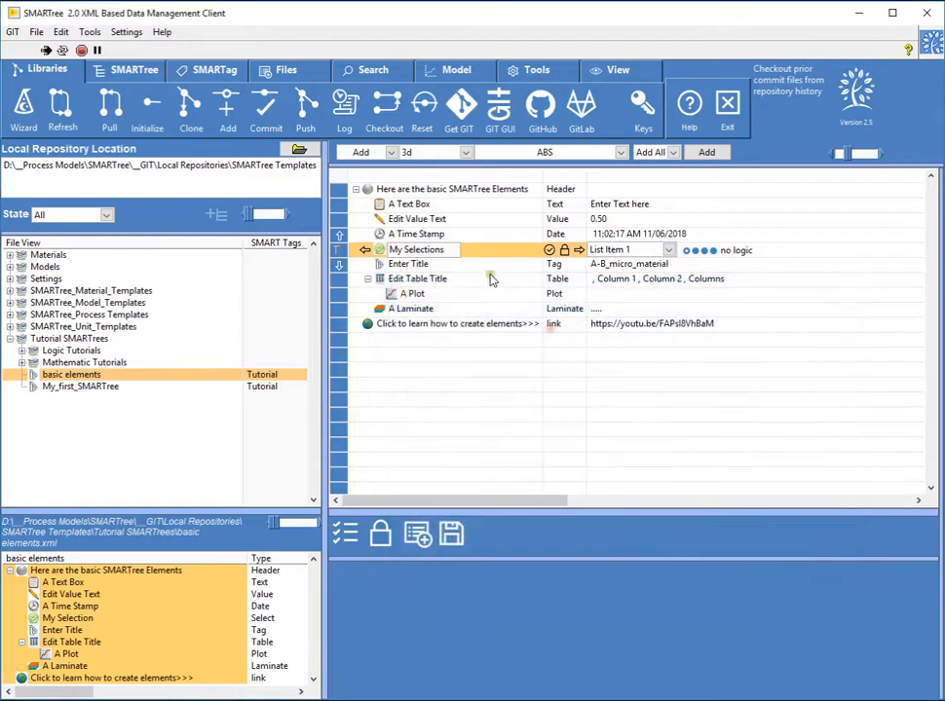
pyautogui.doubleClick(425, 251)
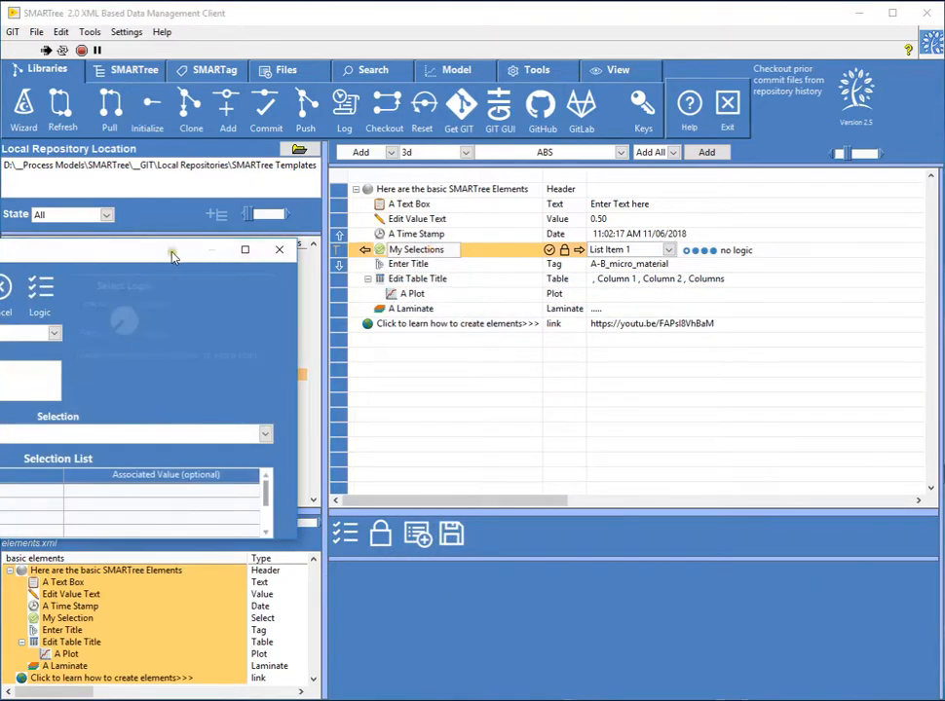
pyautogui.moveTo(172, 255); pyautogui.dragTo(606, 254)
pyautogui.click(672, 253)
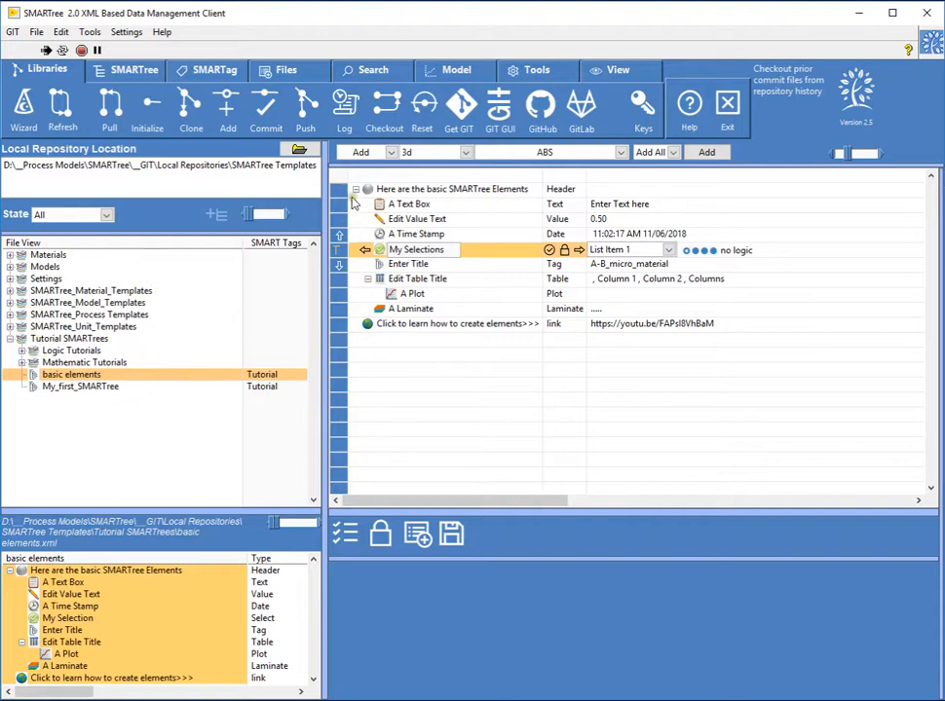
# - Set the source for added elements to the properties tag and the SMARTree_v255__template_property_materials tree
pyautogui.click(467, 154)
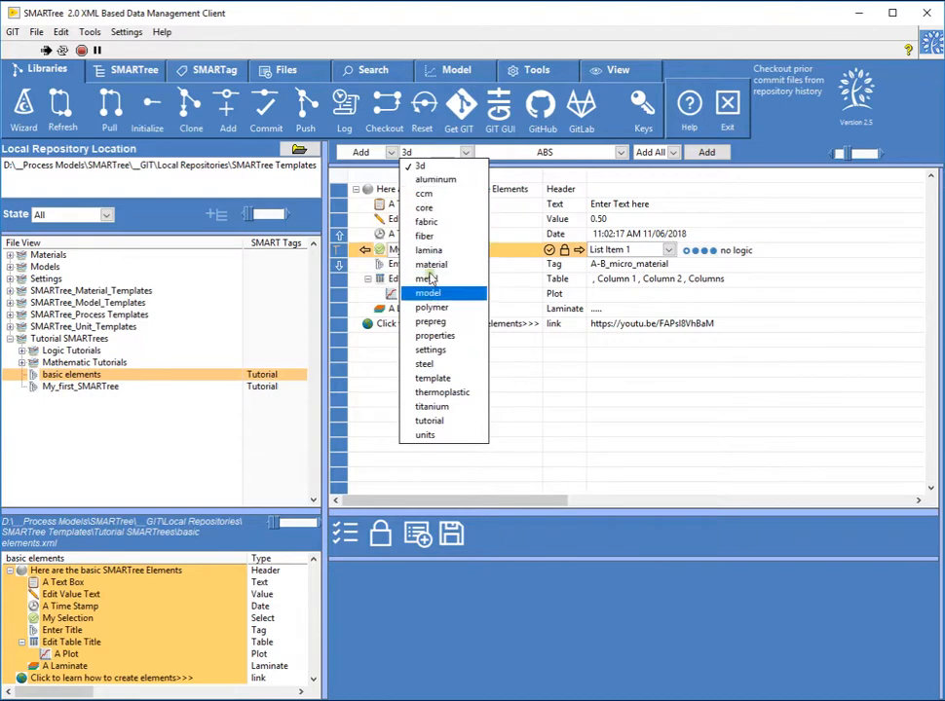
pyautogui.click(434, 337)
pyautogui.click(523, 153)
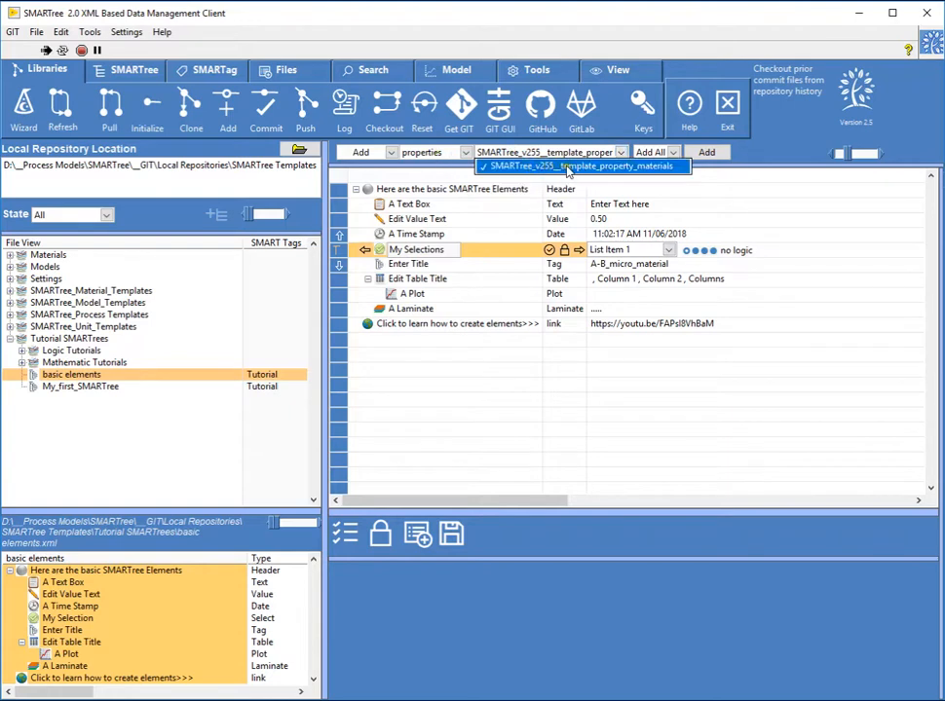
pyautogui.click(541, 167)
# - Browse the SMARTrees available under the material tag, and switch the source tag back to properties
pyautogui.click(465, 152)
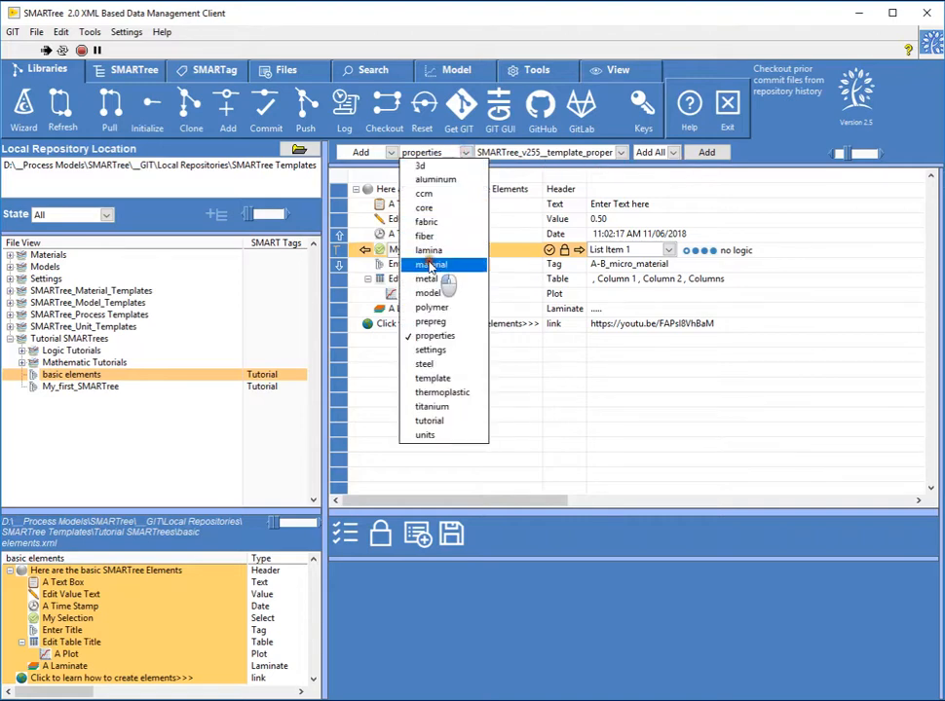
pyautogui.click(430, 264)
pyautogui.click(531, 154)
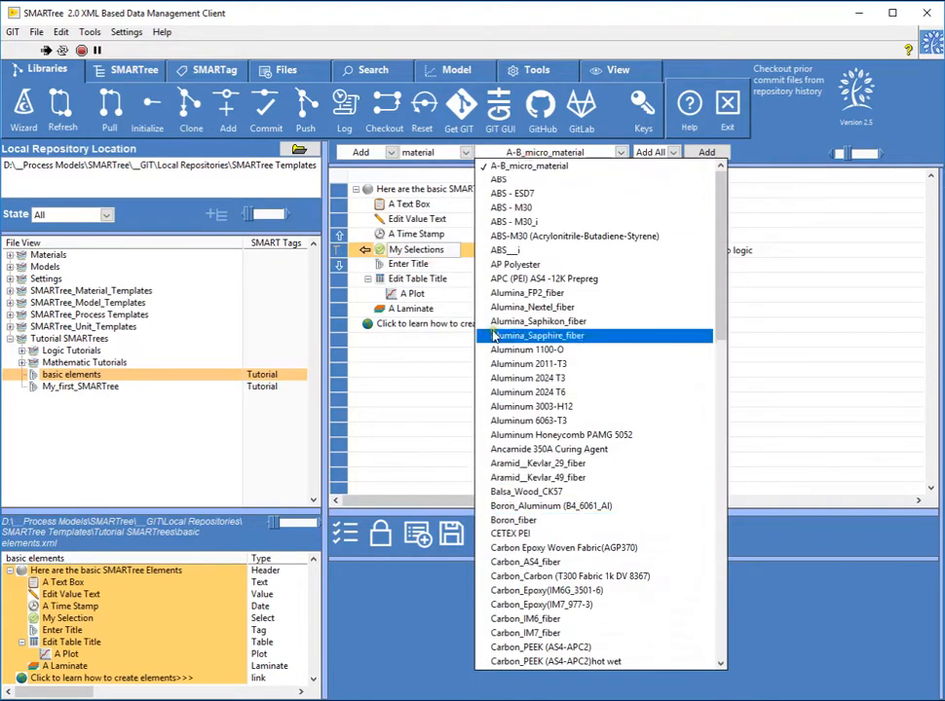
pyautogui.click(428, 153)
pyautogui.click(428, 153)
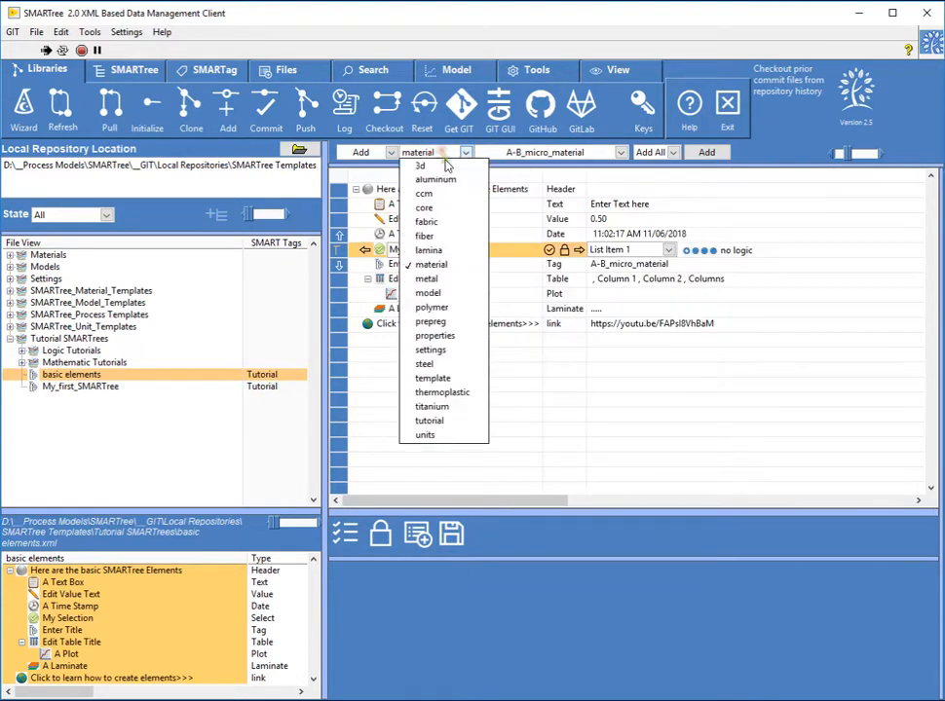
pyautogui.click(434, 335)
pyautogui.click(557, 154)
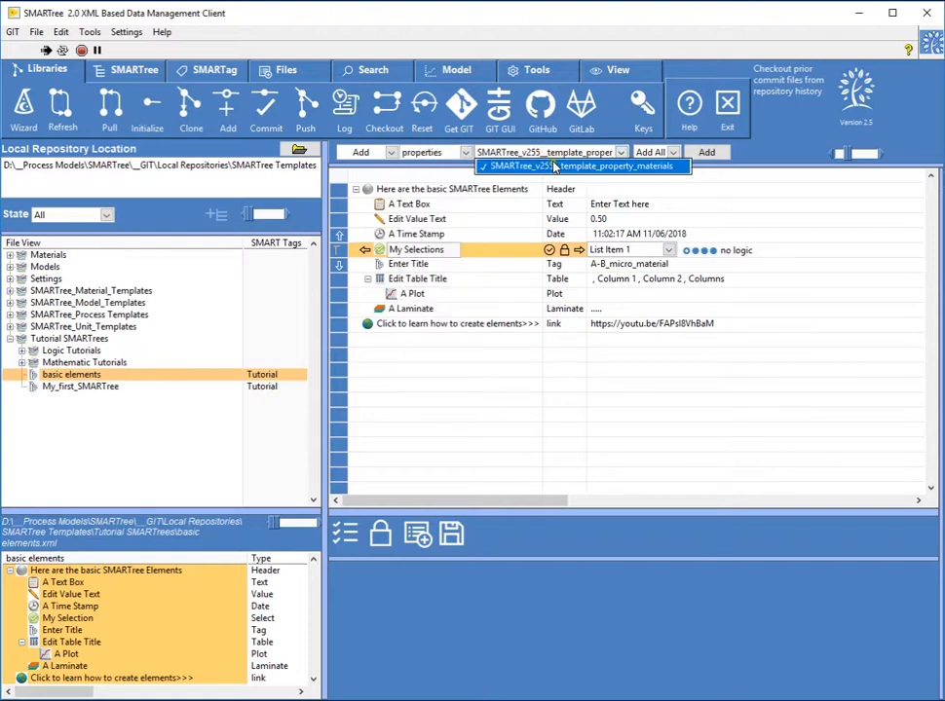
# - Browse the items the property template offers for adding at Level 1, Level 2 and Level 3
pyautogui.click(649, 153)
pyautogui.click(650, 152)
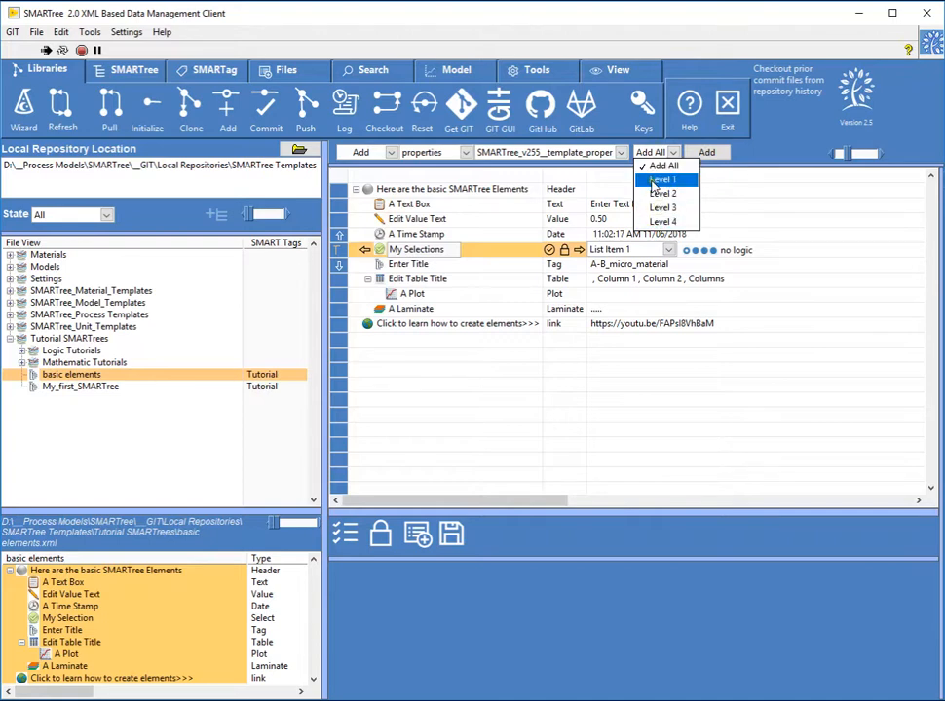
pyautogui.click(658, 183)
pyautogui.click(699, 153)
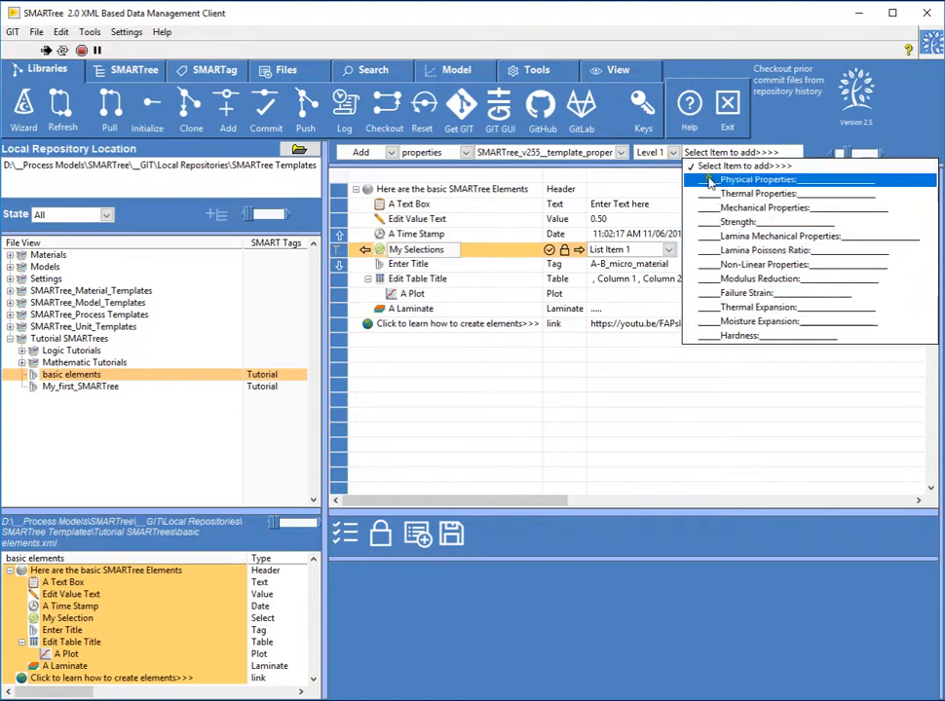
pyautogui.click(654, 153)
pyautogui.click(651, 153)
pyautogui.click(662, 194)
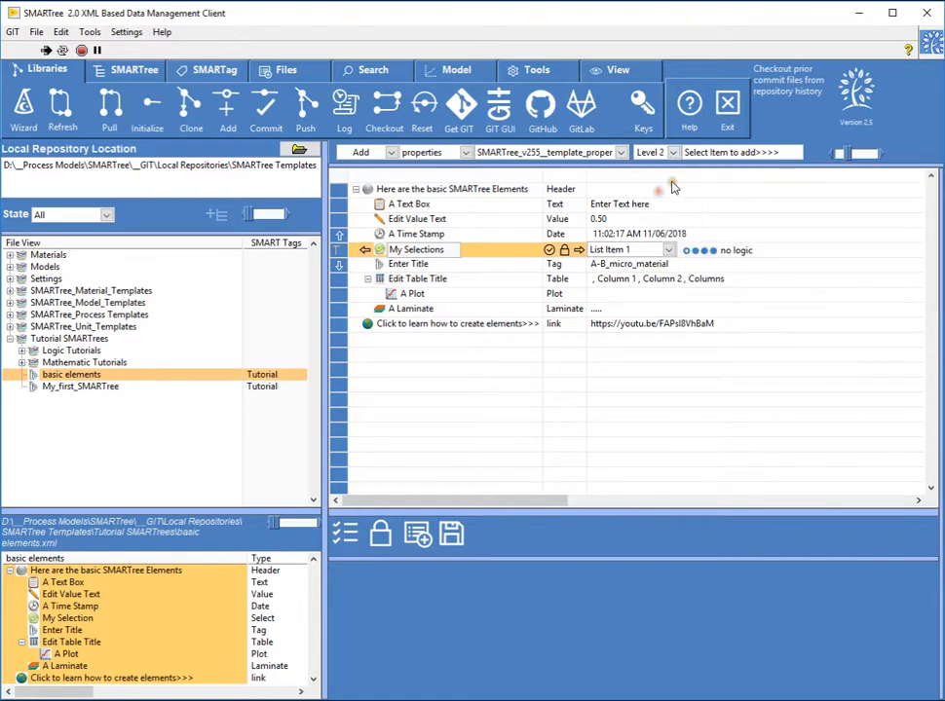
pyautogui.click(725, 153)
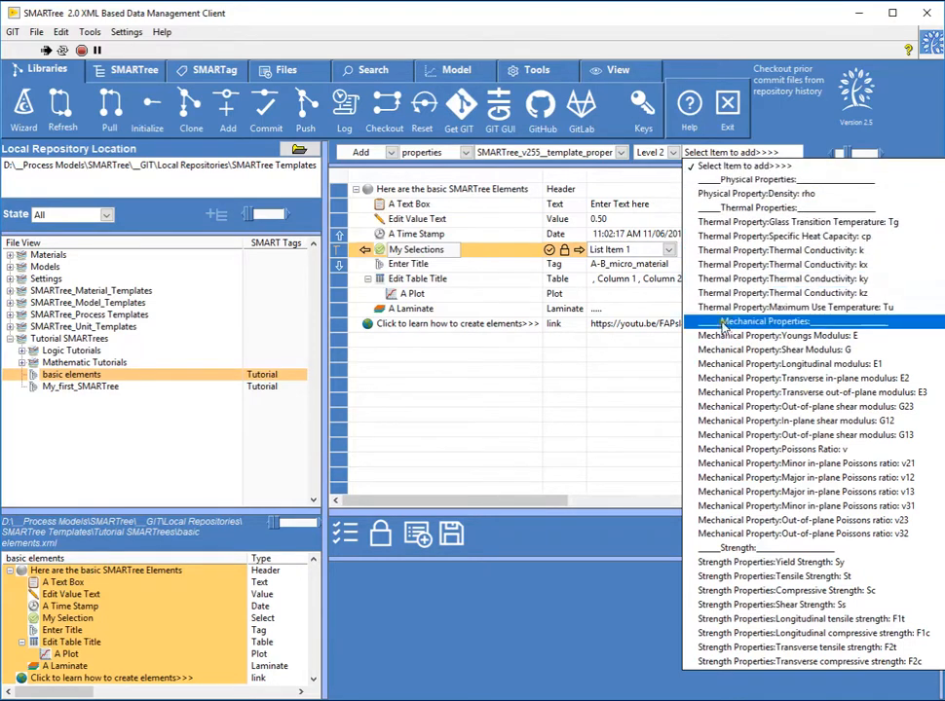
pyautogui.click(654, 153)
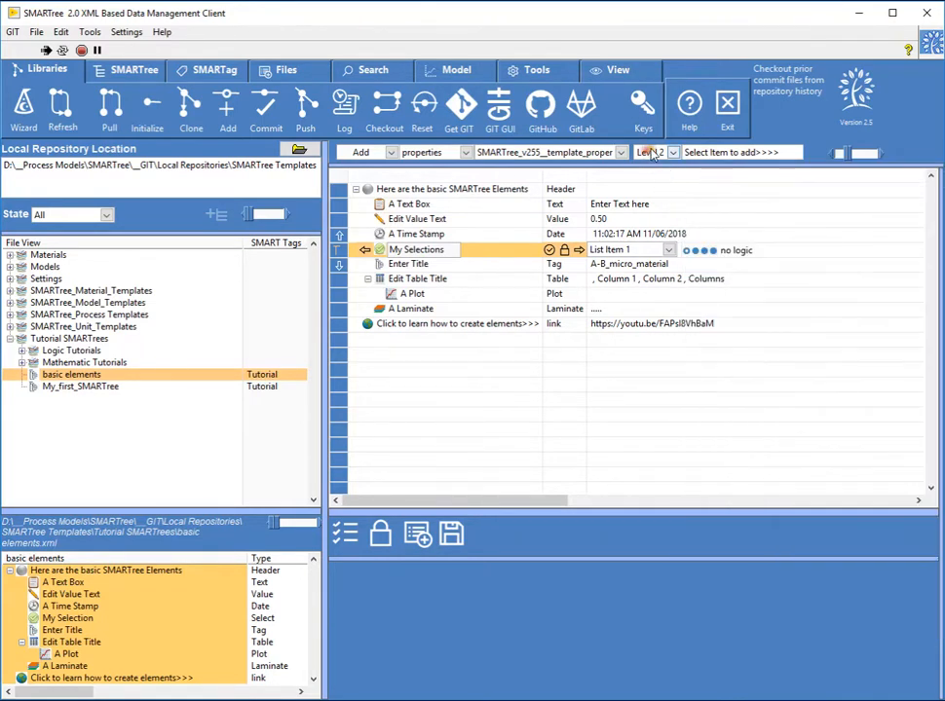
pyautogui.click(654, 153)
pyautogui.click(668, 203)
pyautogui.click(731, 153)
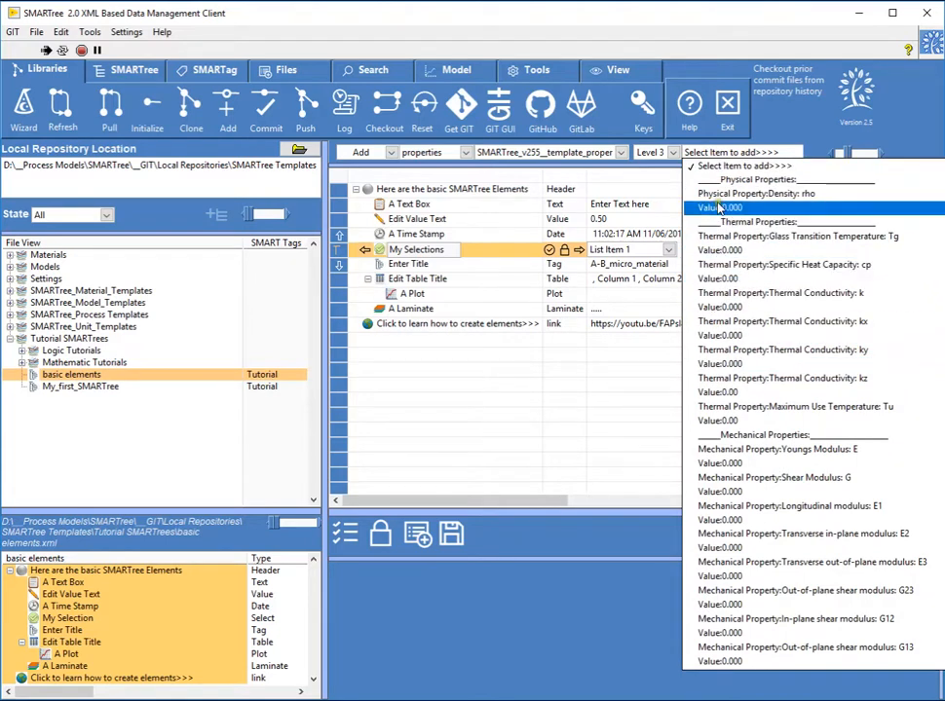
# - Add the template's Level 1 Mechanical Properties group under the "Click to learn how to create elements" link element
pyautogui.click(651, 153)
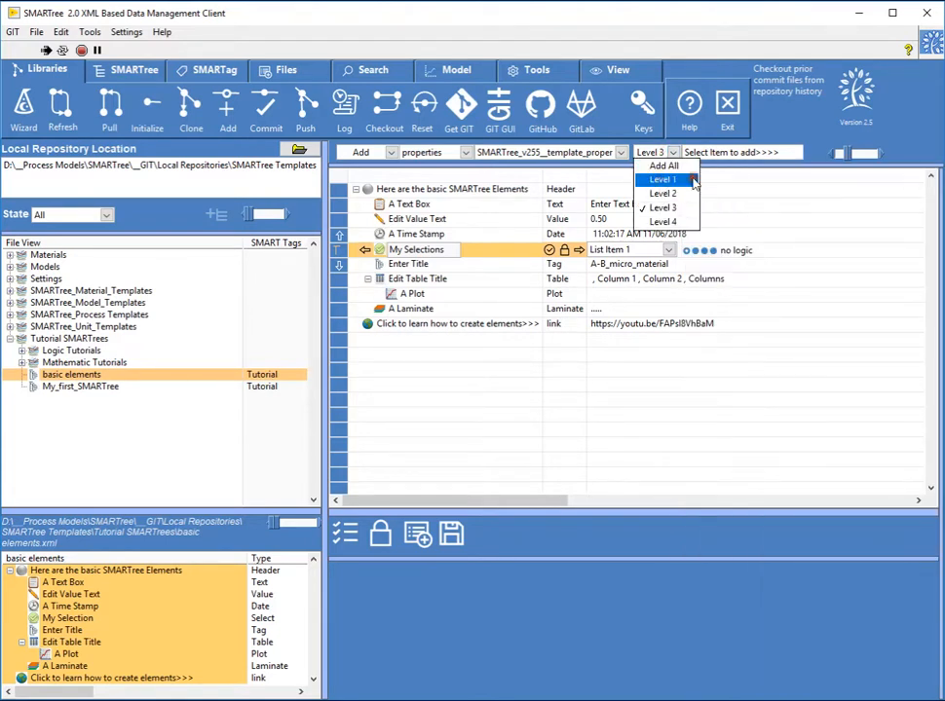
pyautogui.click(663, 179)
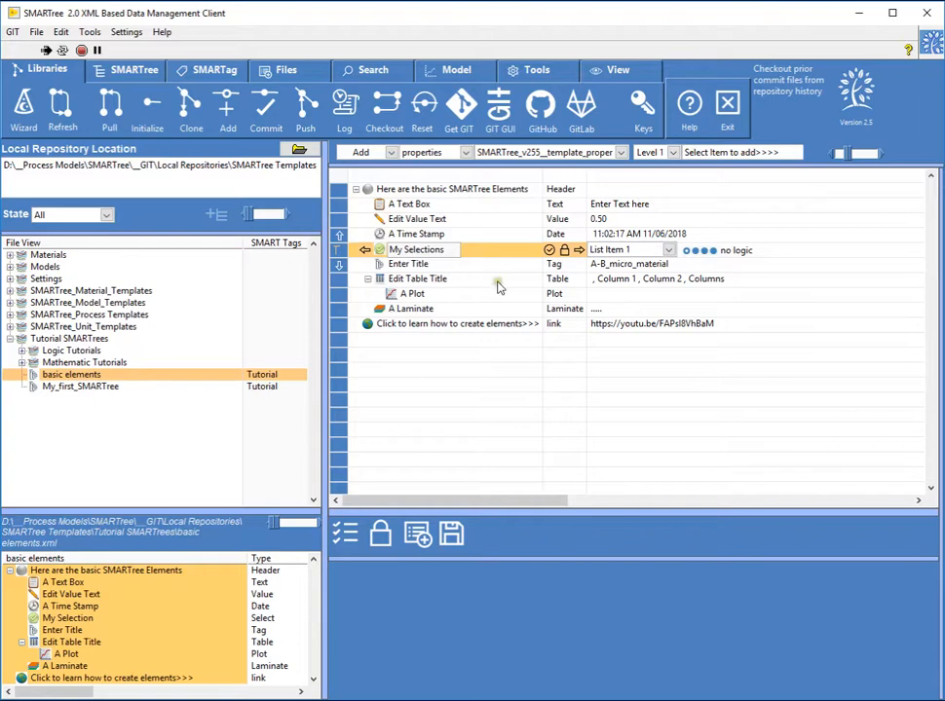
pyautogui.click(694, 153)
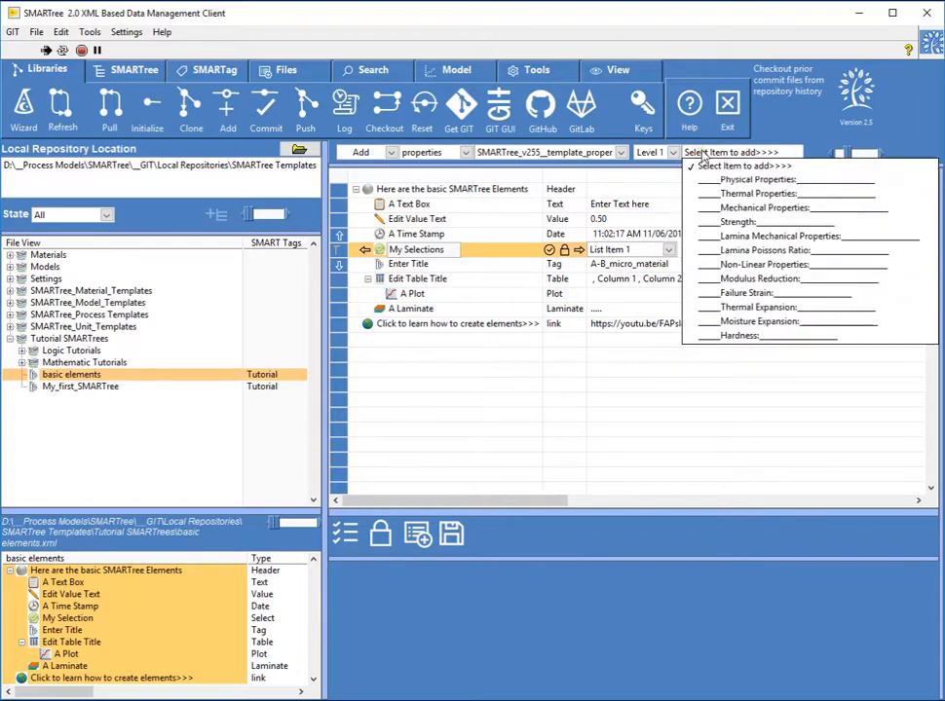
pyautogui.click(411, 327)
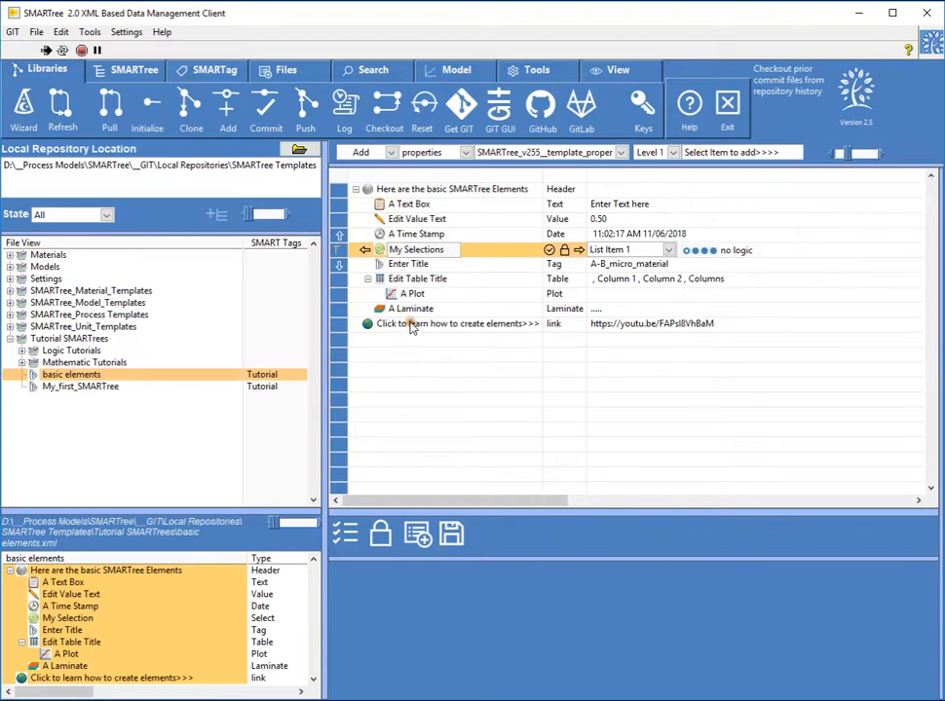
pyautogui.click(401, 325)
pyautogui.click(694, 153)
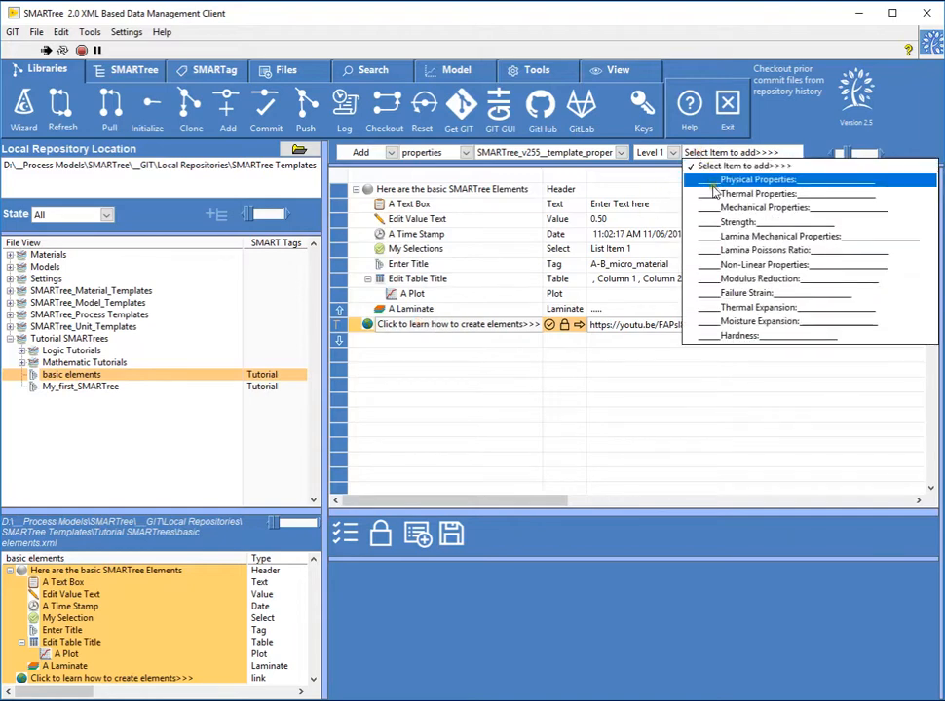
pyautogui.click(721, 208)
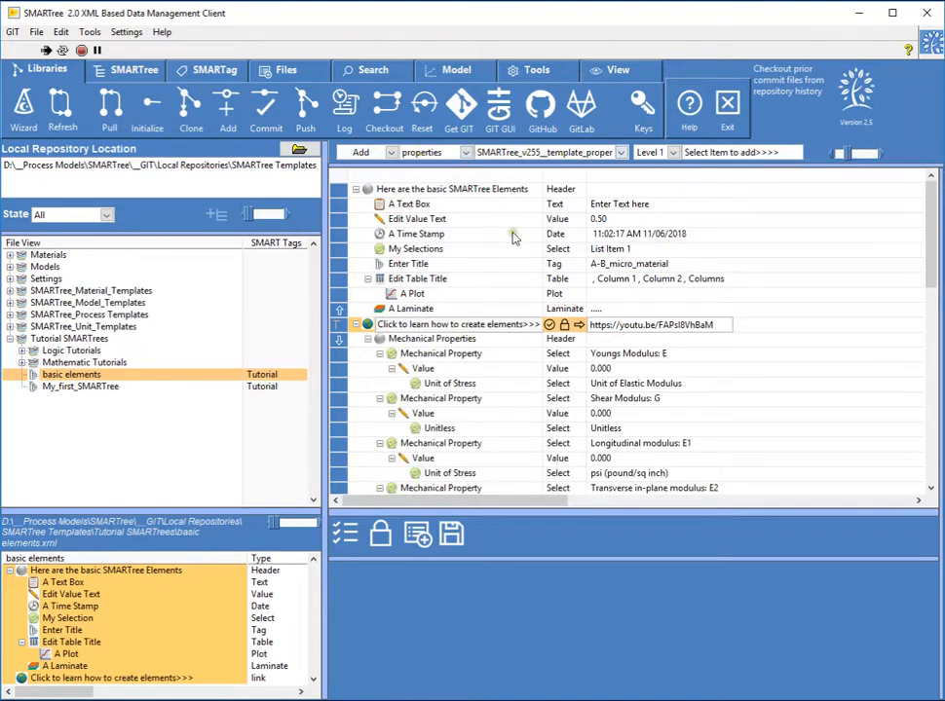
# - Undo the addition of the Mechanical Properties group under the link element
pyautogui.scroll(-5, 423, 362)
pyautogui.scroll(5, 423, 362)
pyautogui.click(126, 69)
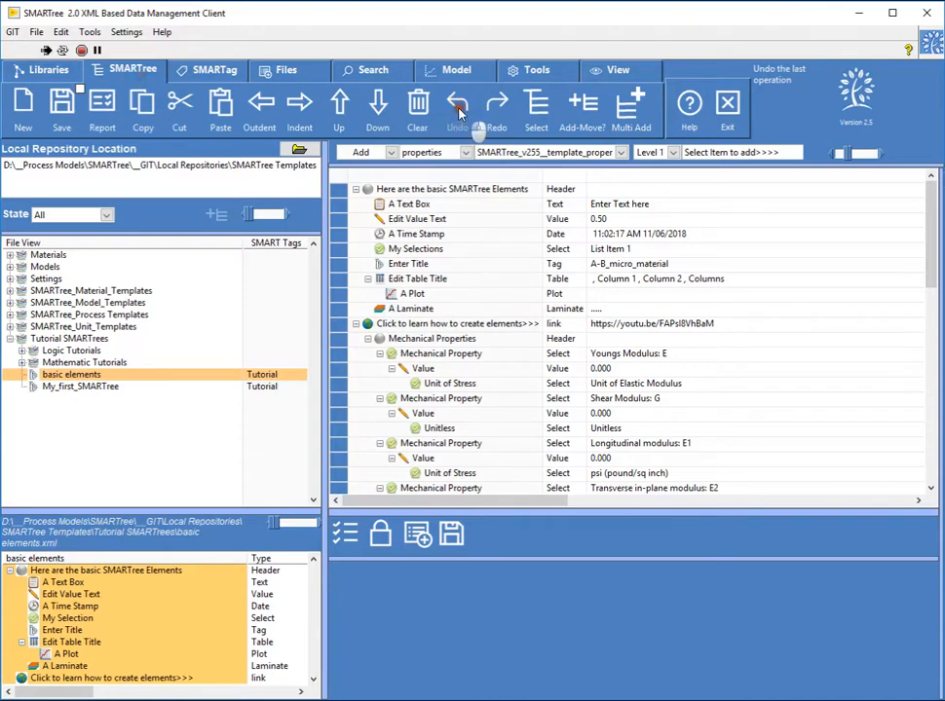
pyautogui.click(463, 119)
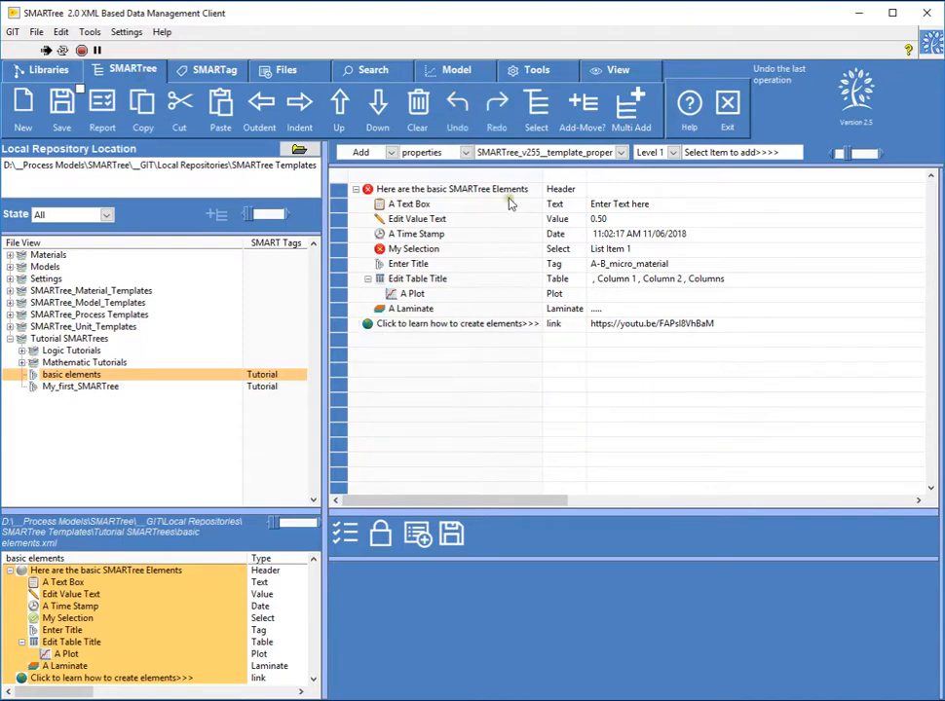
# - Add the template's Level 2 items Youngs Modulus: E and Shear Modulus: G under the link element
pyautogui.click(671, 153)
pyautogui.click(693, 196)
pyautogui.click(715, 154)
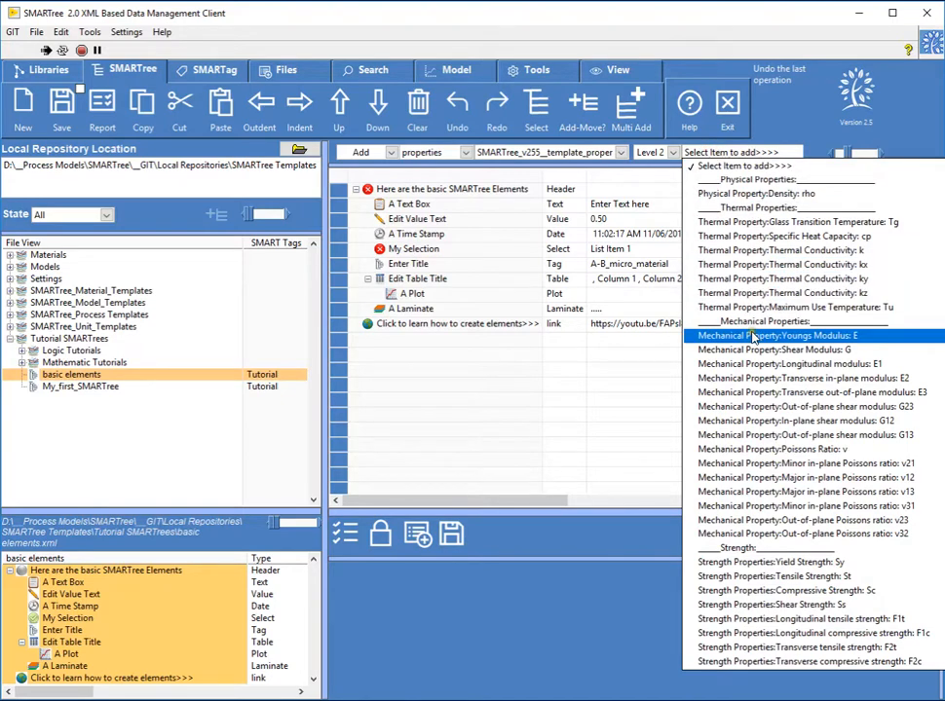
pyautogui.click(713, 336)
pyautogui.click(726, 153)
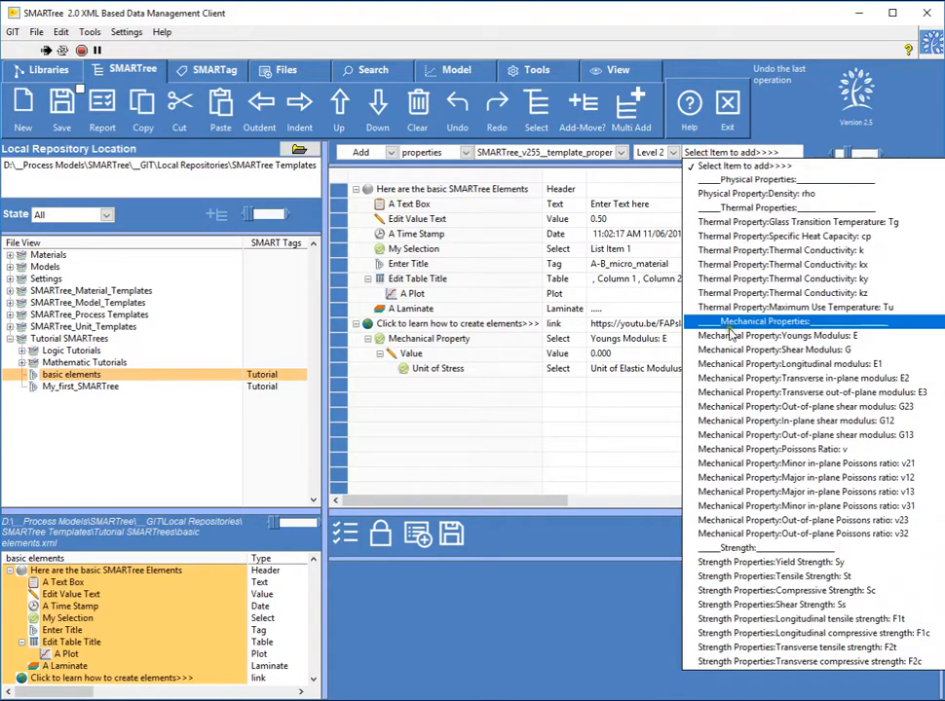
pyautogui.click(694, 350)
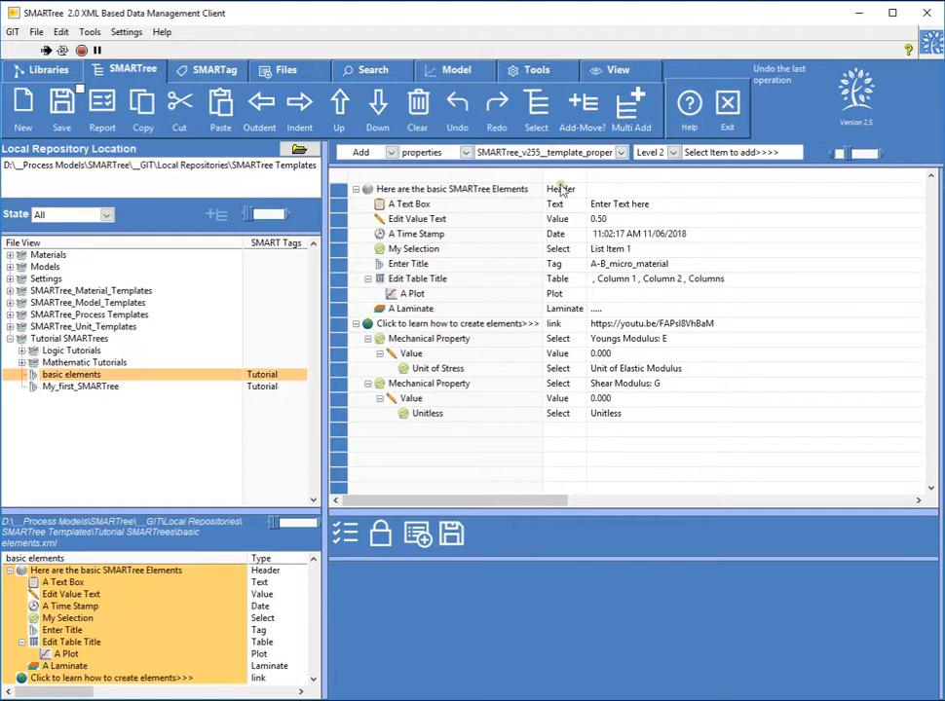
# - Set the property template's add level to Add All
pyautogui.click(660, 154)
pyautogui.click(670, 165)
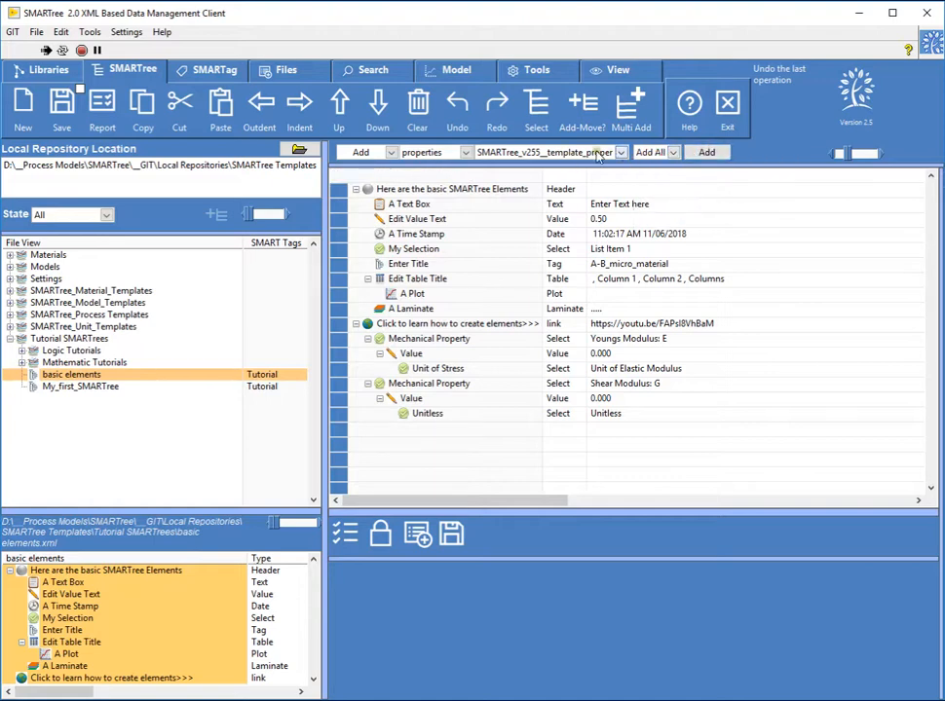
pyautogui.click(668, 154)
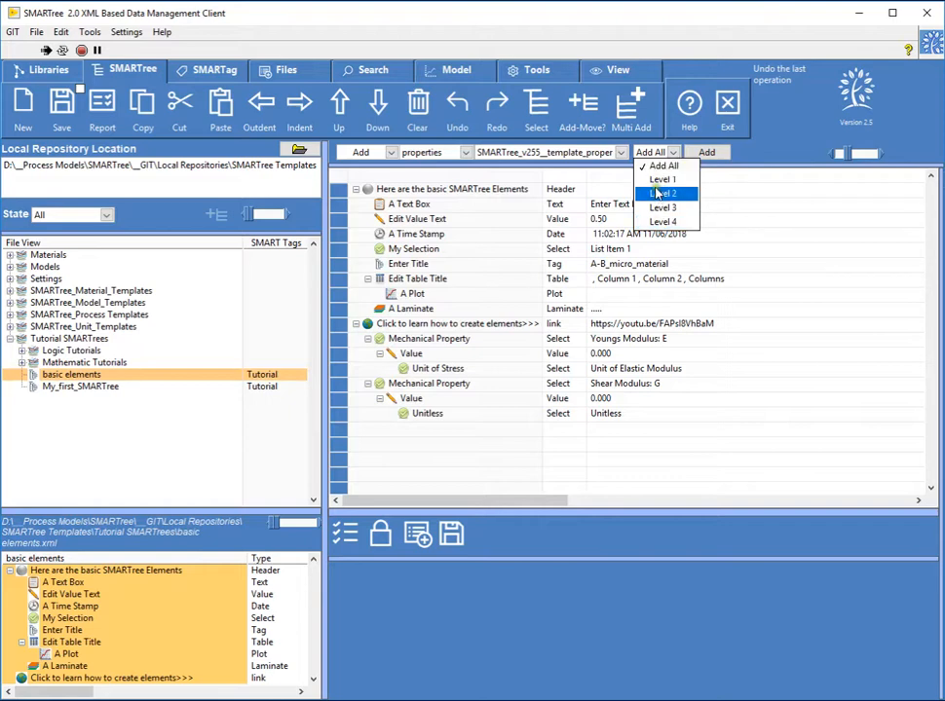
pyautogui.click(664, 166)
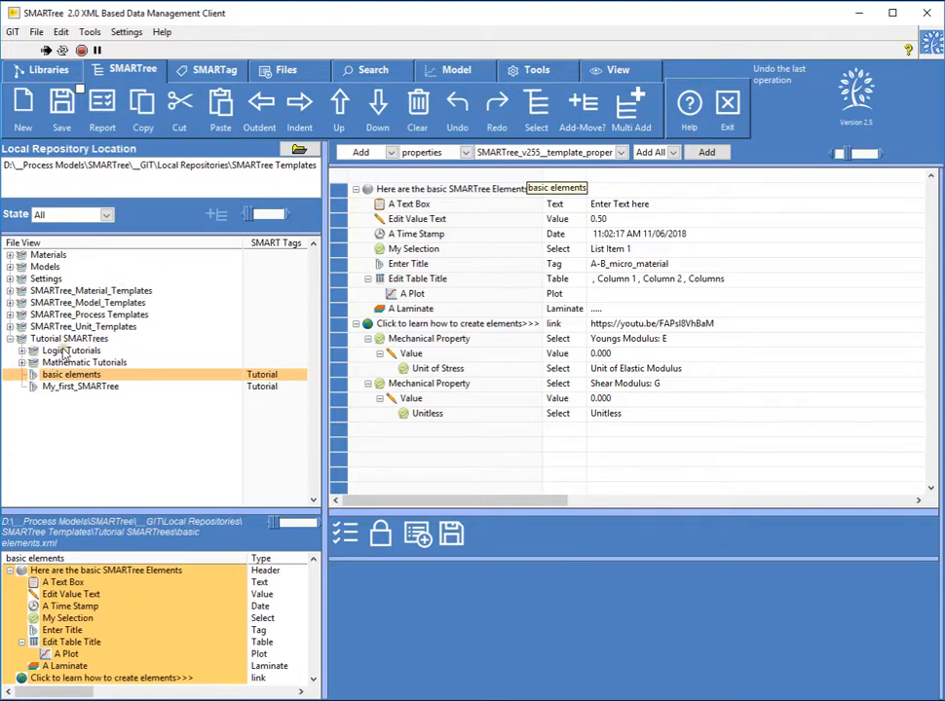
# - Undo the additions of the Youngs Modulus and Shear Modulus properties
pyautogui.click(460, 108)
pyautogui.click(462, 109)
pyautogui.click(462, 109)
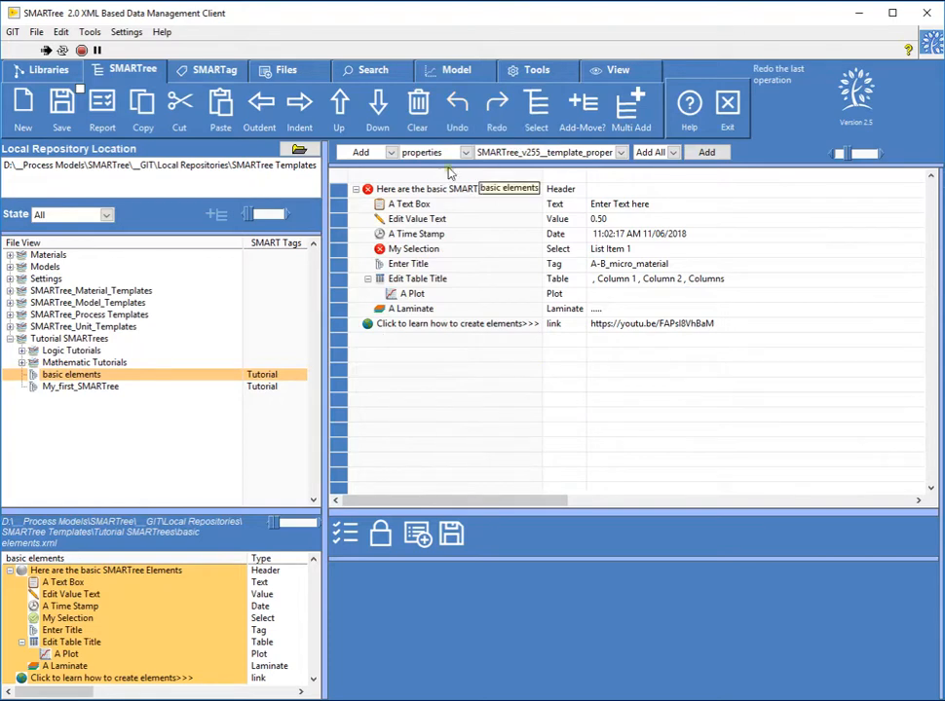
# - Set the source tag to units and browse the Level 1 groups of the SMARTree_v255__units tree
pyautogui.click(421, 153)
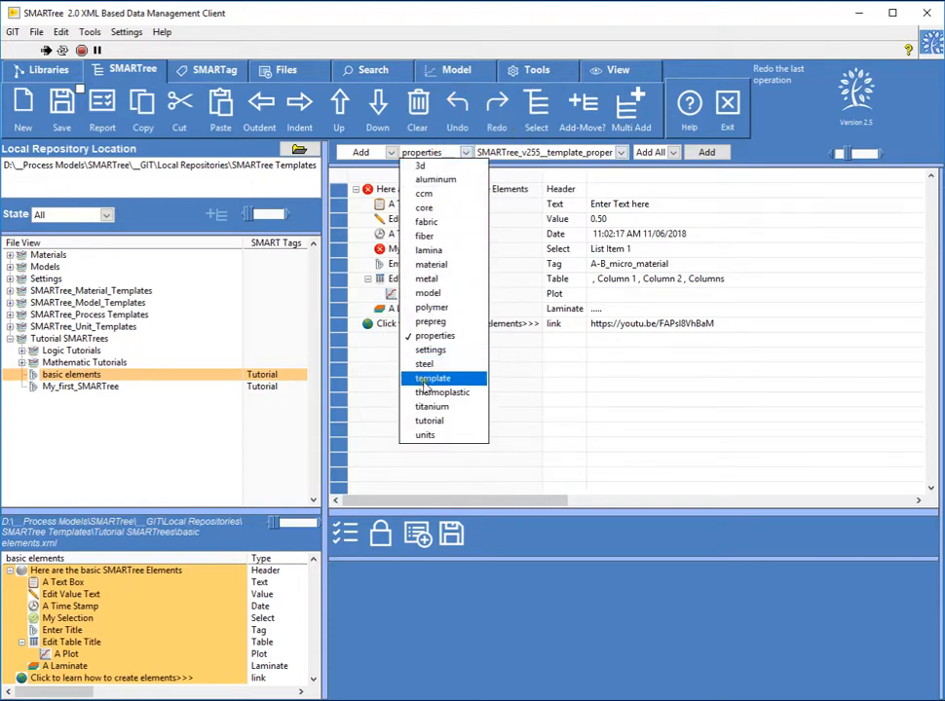
pyautogui.click(431, 435)
pyautogui.click(635, 153)
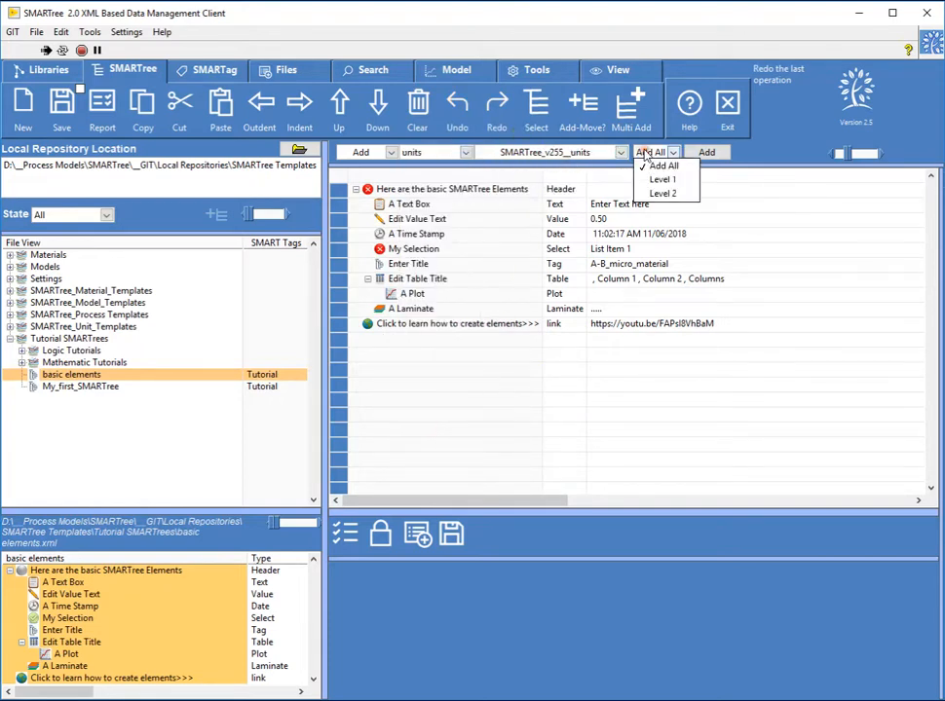
pyautogui.click(659, 178)
pyautogui.click(697, 154)
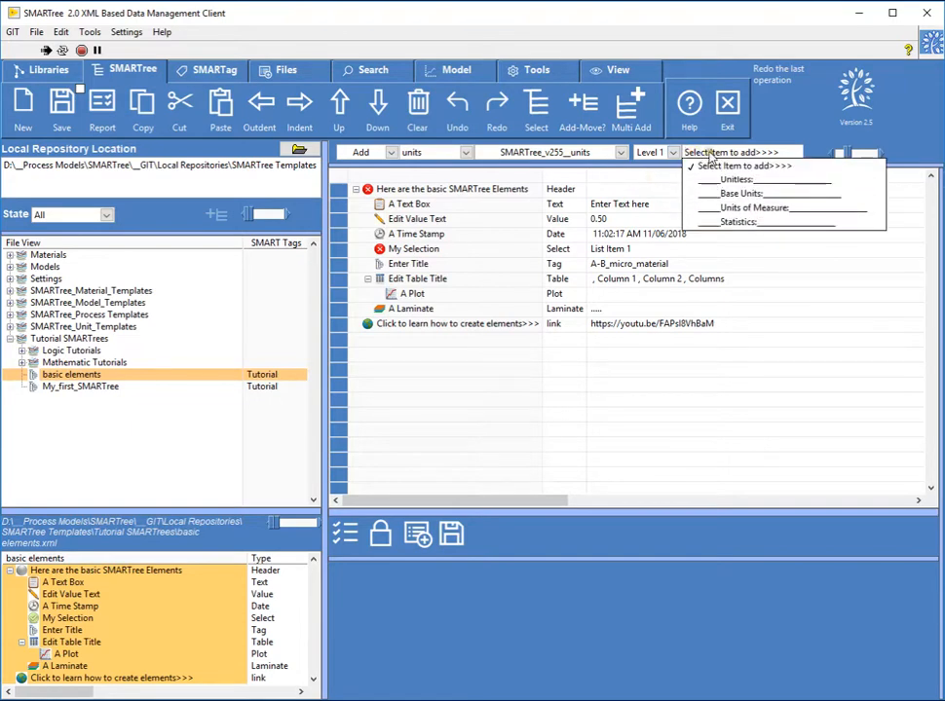
# - Add the Level 2 item Unit of Angle: Radians from the units tree under the link element
pyautogui.click(666, 155)
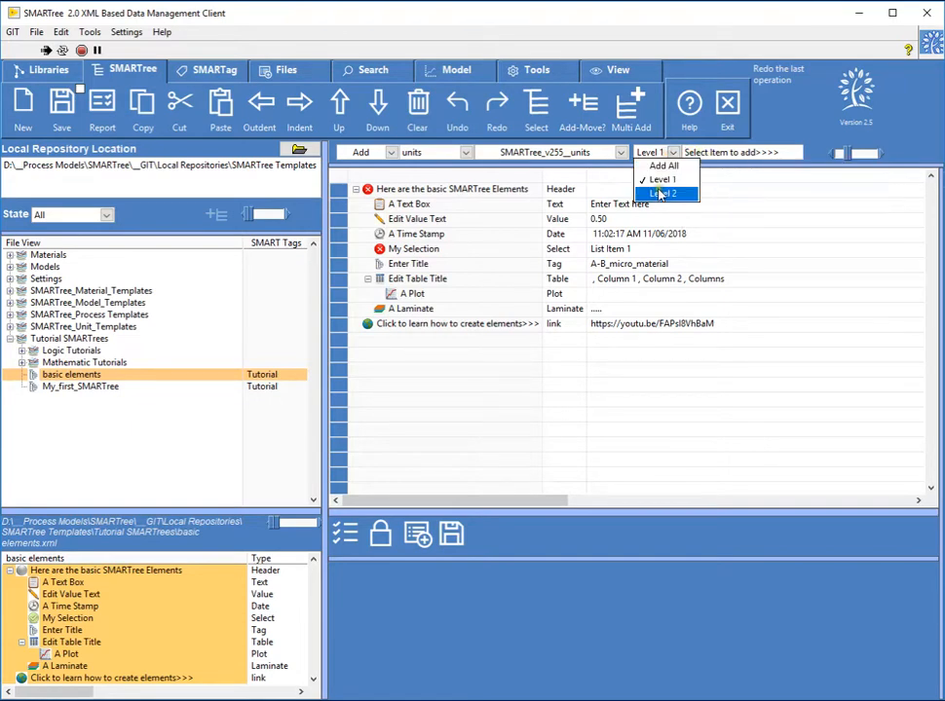
pyautogui.click(670, 195)
pyautogui.click(730, 153)
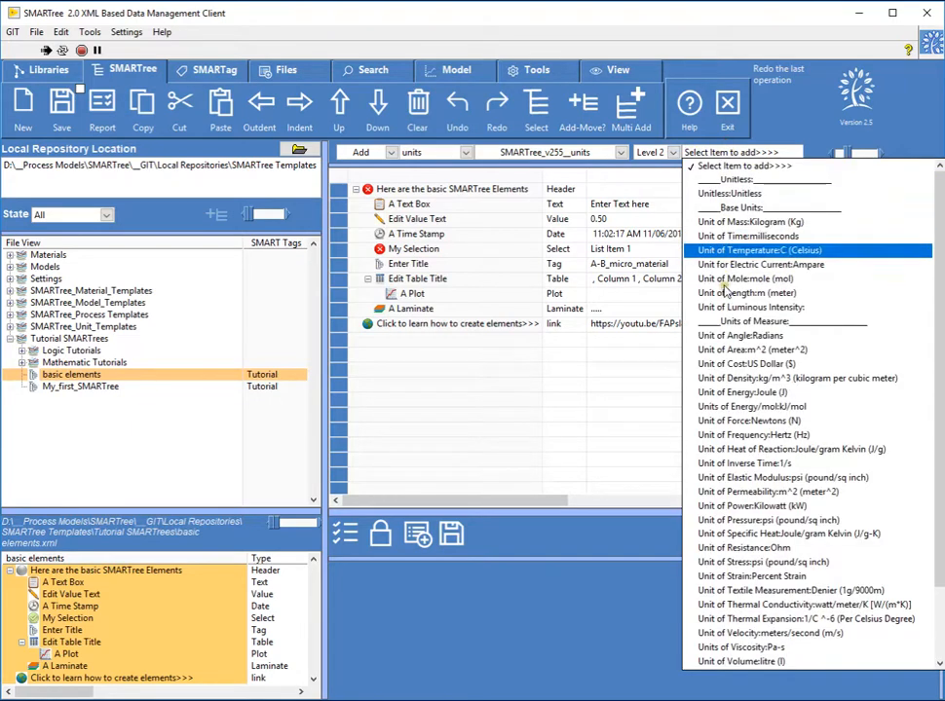
pyautogui.click(721, 335)
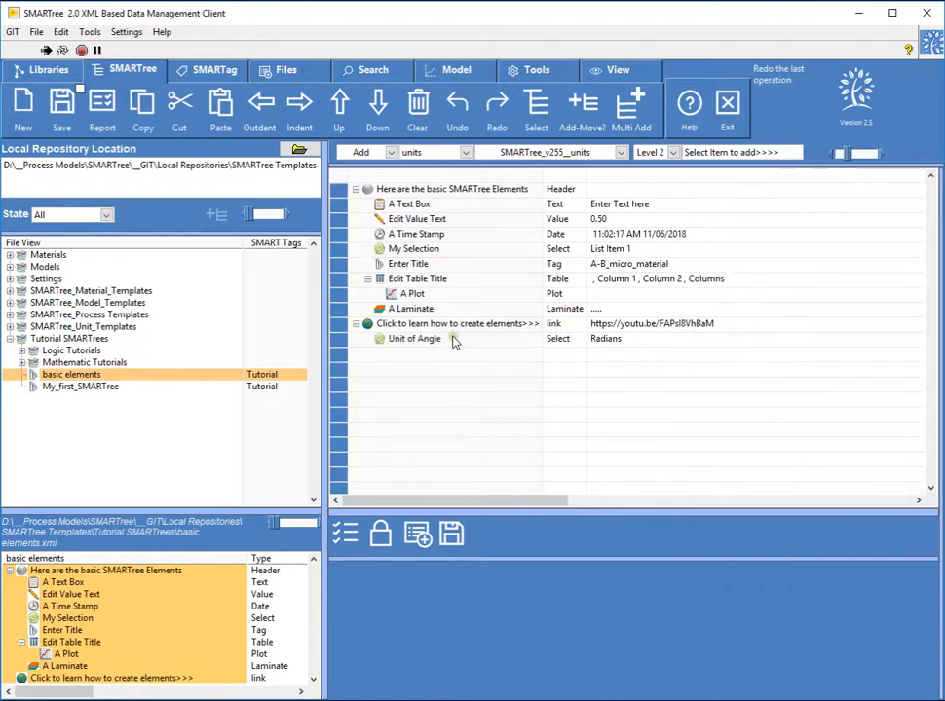
# - Inspect the Unit of Angle element and browse the Level 2 units available for adding
pyautogui.click(628, 341)
pyautogui.click(629, 340)
pyautogui.click(445, 316)
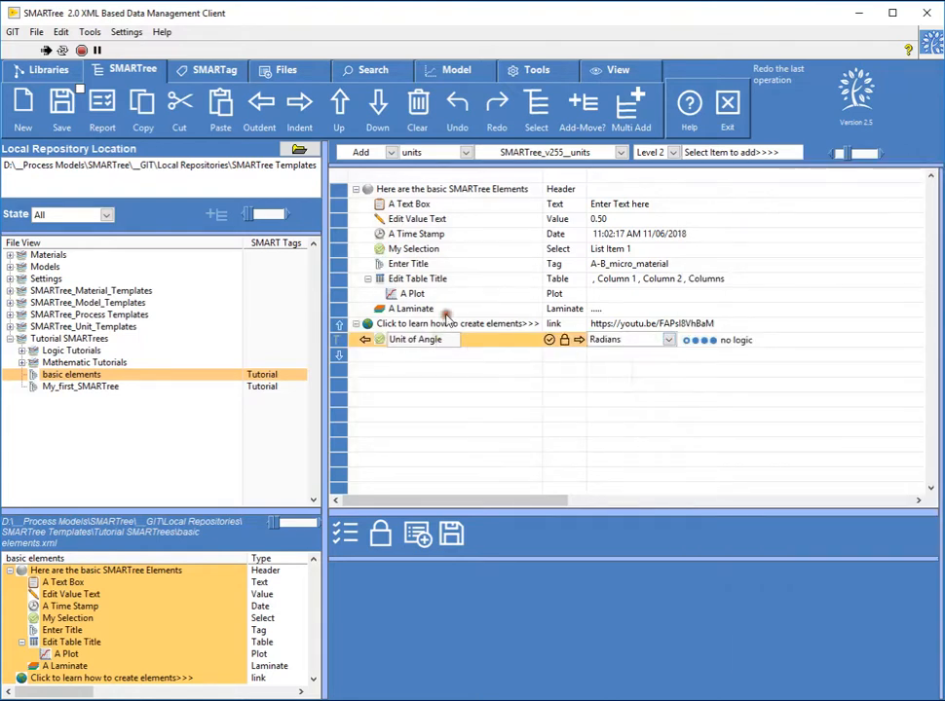
pyautogui.click(735, 156)
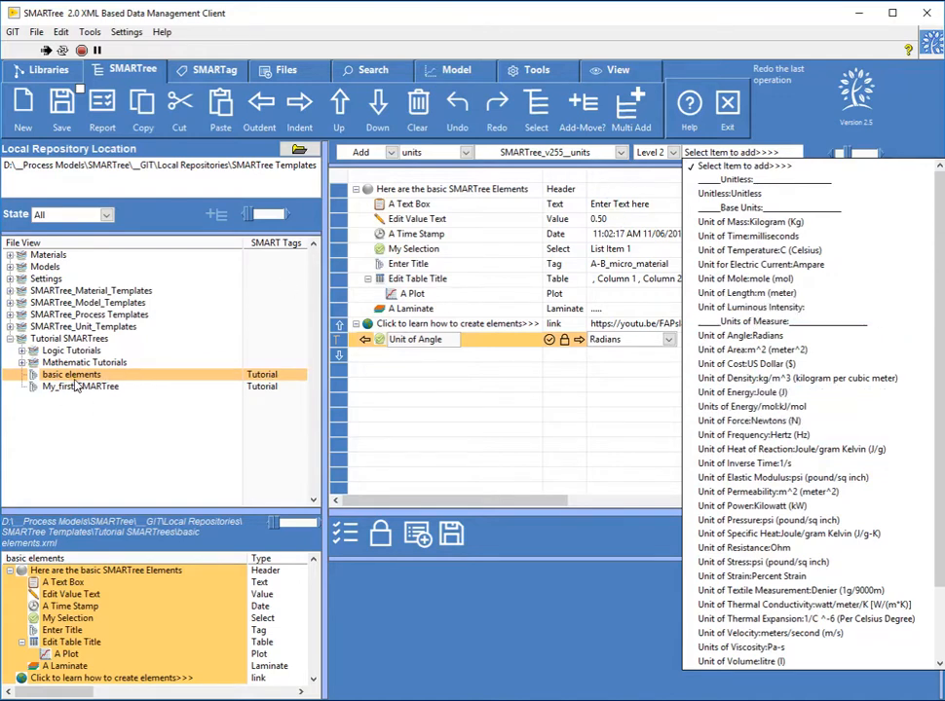
pyautogui.click(463, 253)
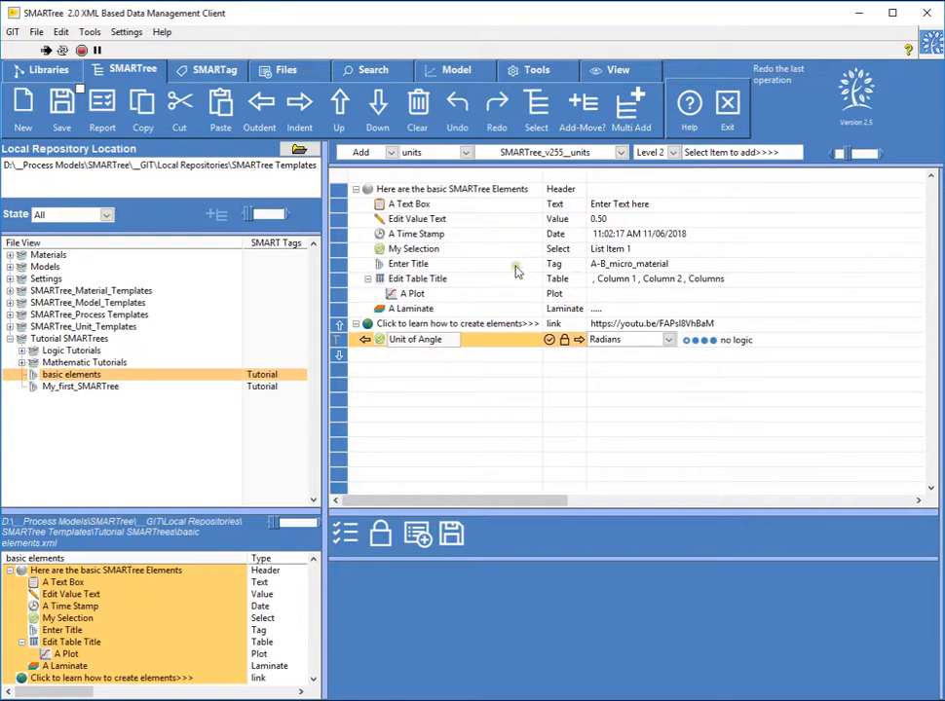
# - Enlarge the SMART Tags list and view the library files filtered by the 3d tag and by the fiber tag
pyautogui.click(209, 70)
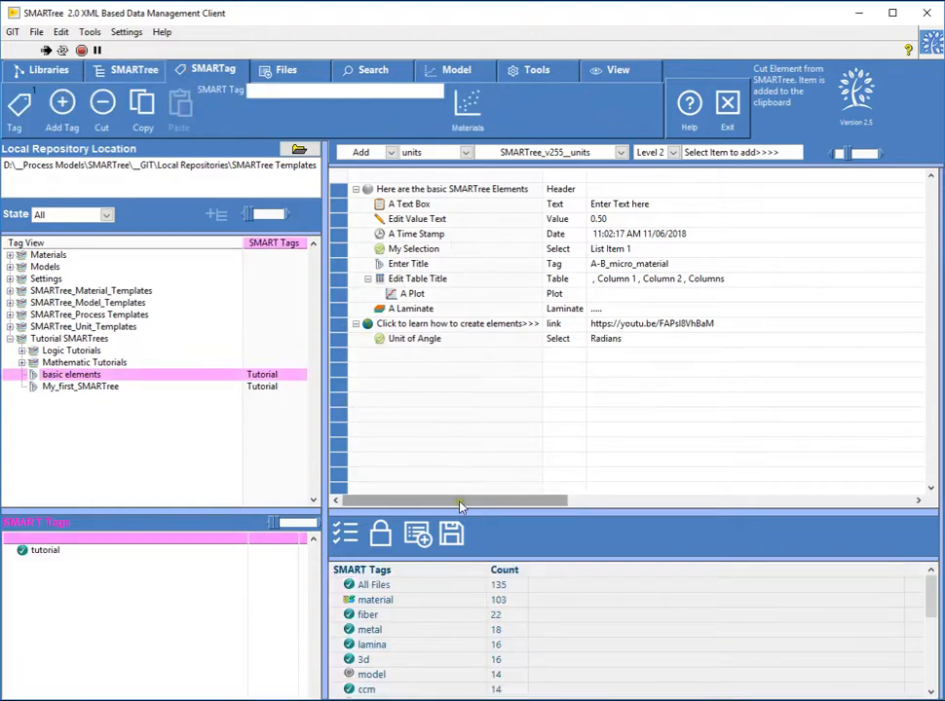
pyautogui.moveTo(460, 505); pyautogui.dragTo(458, 443)
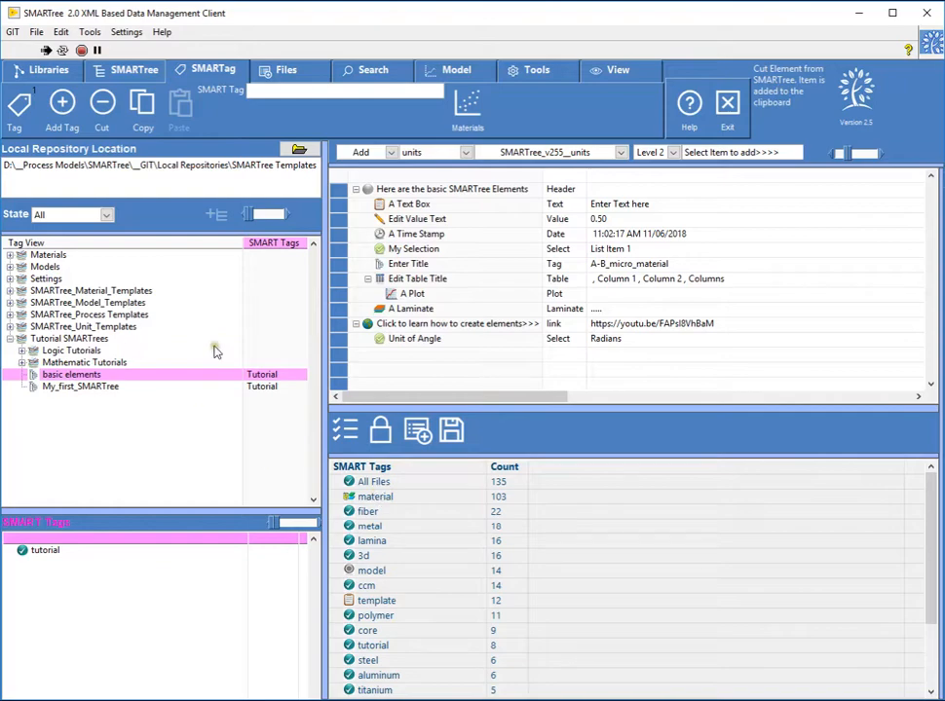
pyautogui.moveTo(397, 487); pyautogui.dragTo(419, 557)
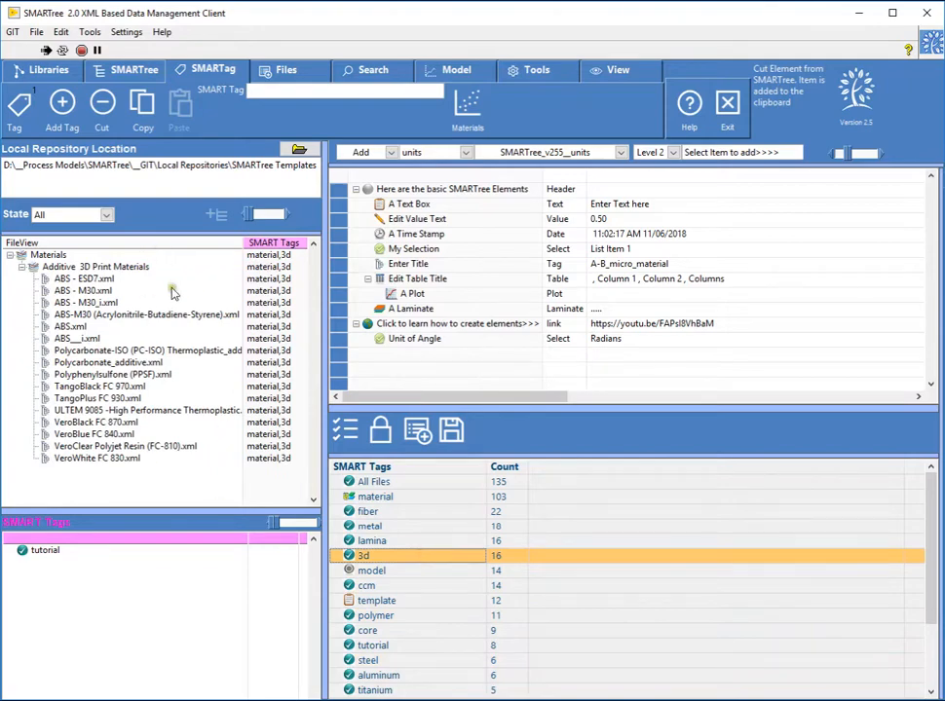
pyautogui.moveTo(388, 514); pyautogui.dragTo(409, 522)
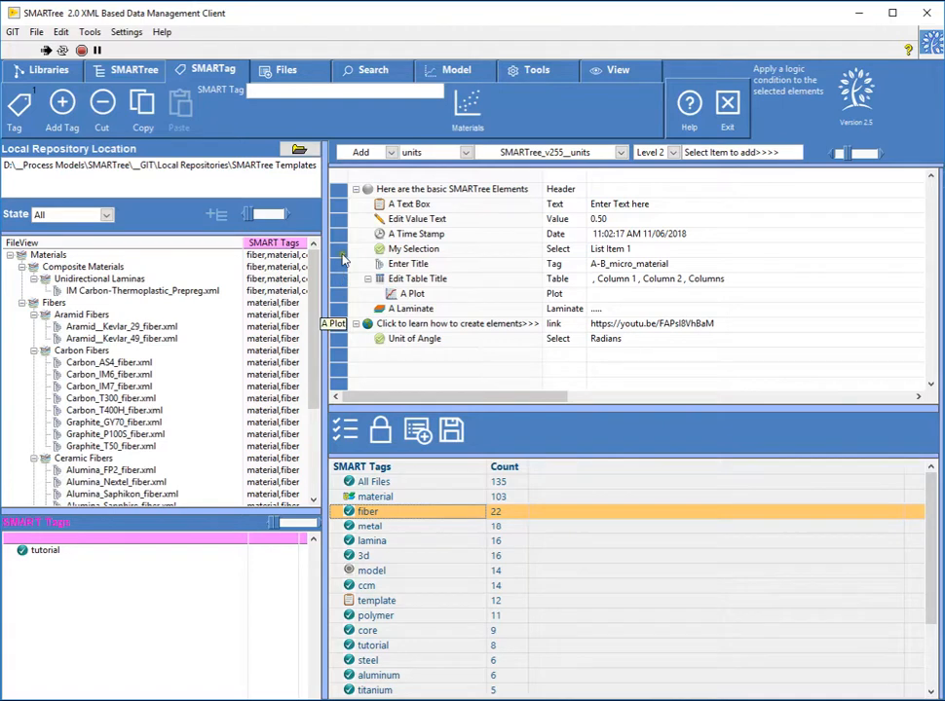
# - Clear the current SMARTree from the editor, confirm the clearing, and enlarge the tree editing area
pyautogui.click(124, 69)
pyautogui.click(419, 107)
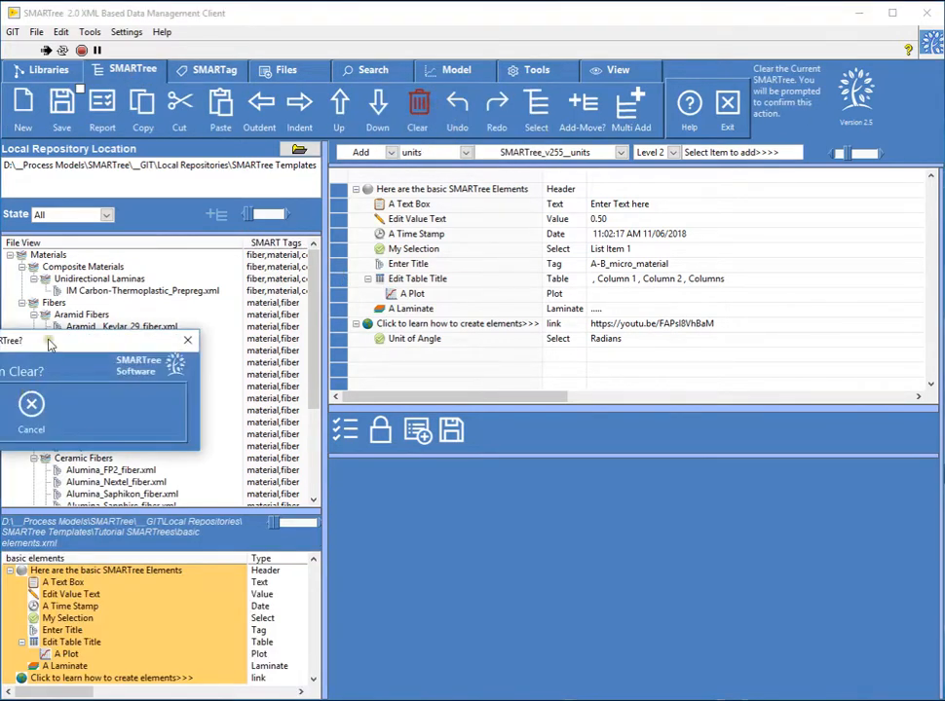
pyautogui.moveTo(52, 353); pyautogui.dragTo(465, 249)
pyautogui.click(380, 314)
pyautogui.moveTo(520, 406); pyautogui.dragTo(530, 484)
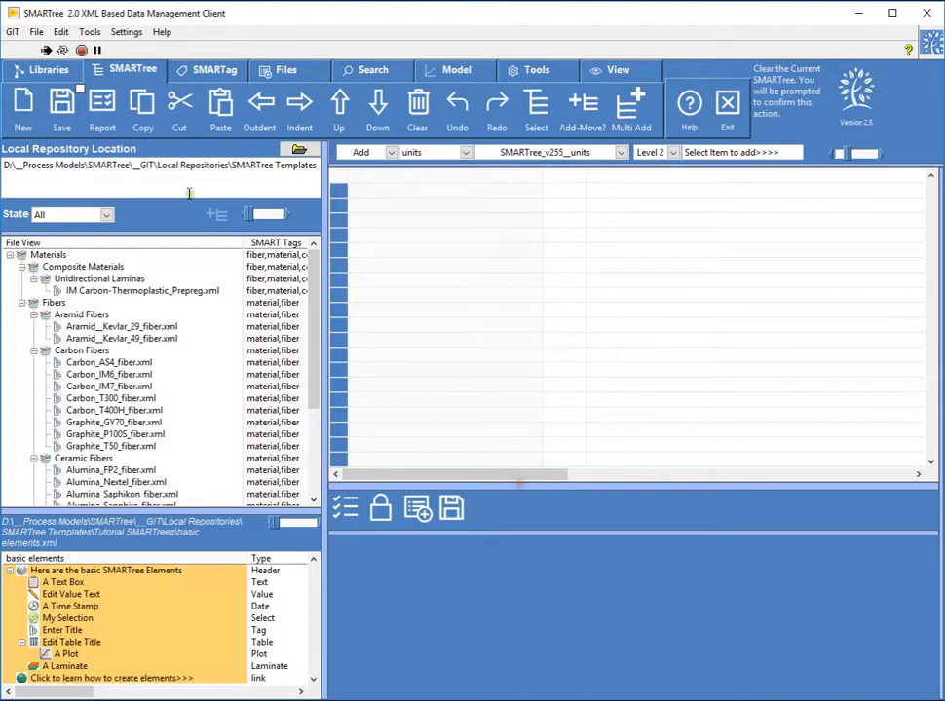
# - Reset the library filter and load Mathematical Elements - Sample Average Area Calculation from the Mathematic Tutorials into the editor
pyautogui.click(362, 73)
pyautogui.click(371, 107)
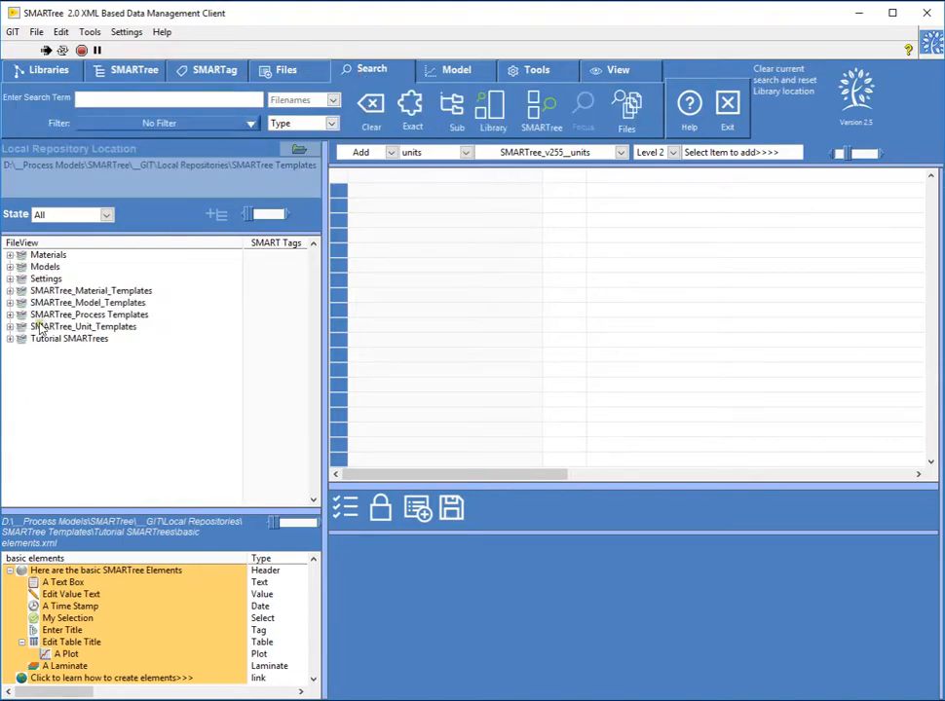
pyautogui.click(9, 339)
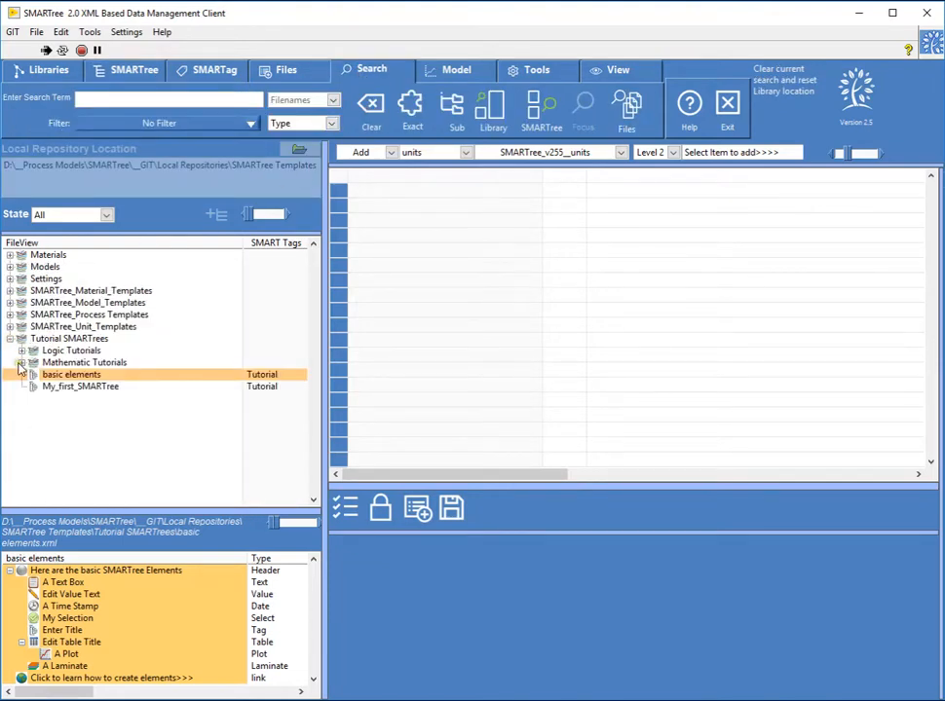
pyautogui.click(20, 362)
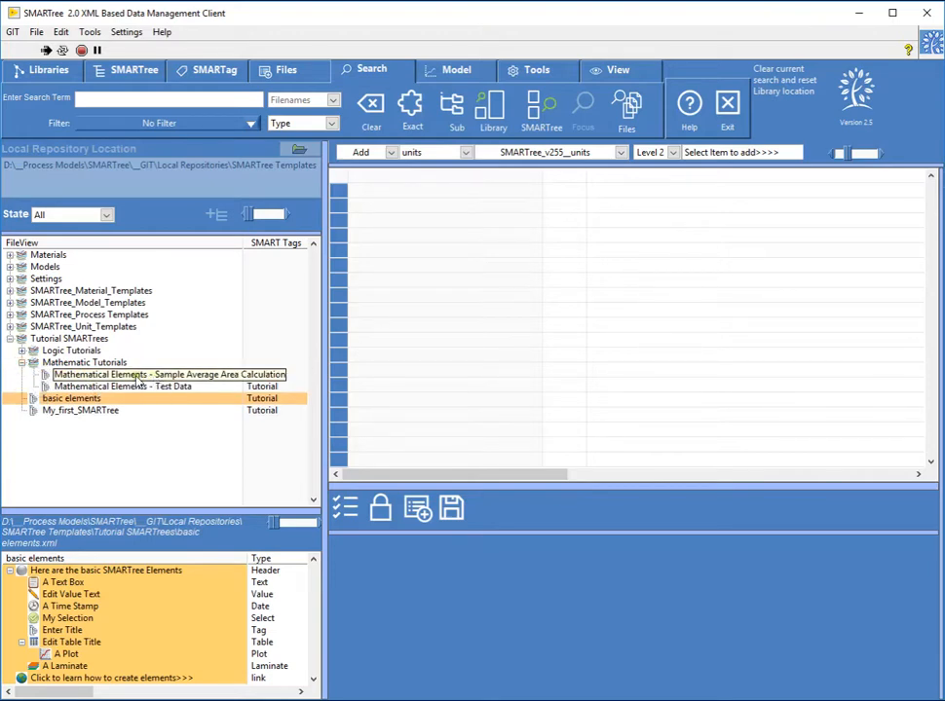
pyautogui.moveTo(137, 380); pyautogui.dragTo(432, 292)
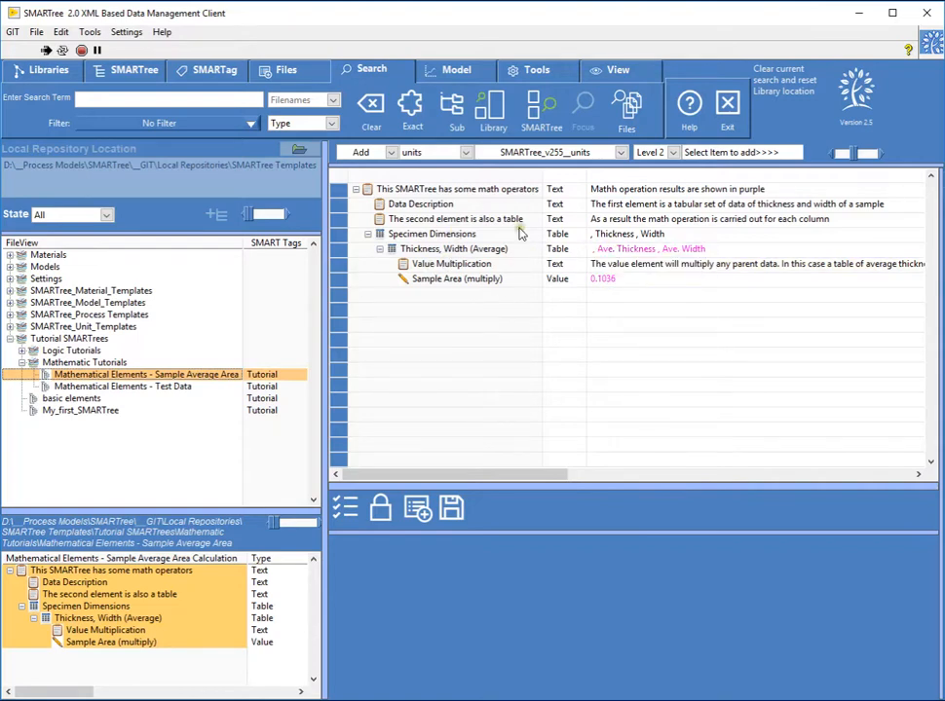
# - Examine the Specimen Dimensions table, the Thickness, Width (Average) table and the Sample Area (multiply) value element
pyautogui.click(462, 237)
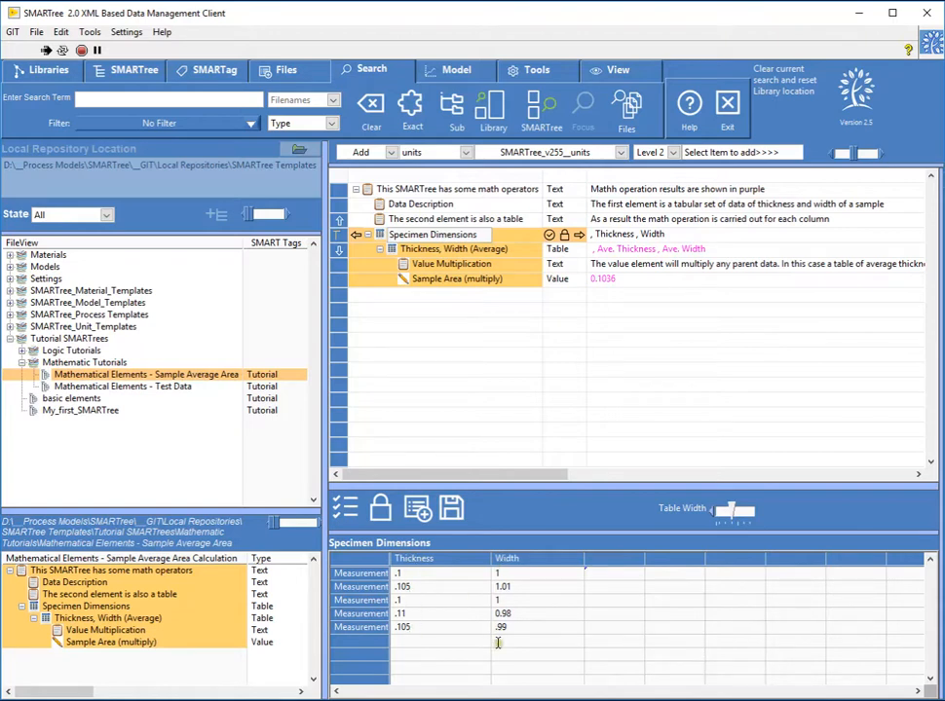
pyautogui.click(436, 249)
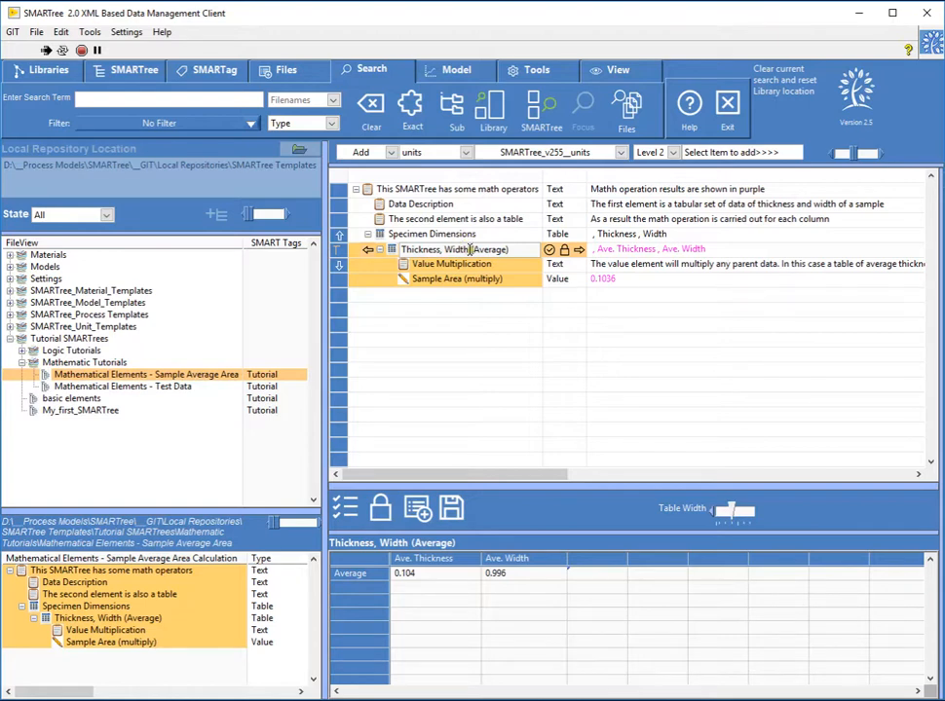
pyautogui.moveTo(509, 251); pyautogui.dragTo(471, 250)
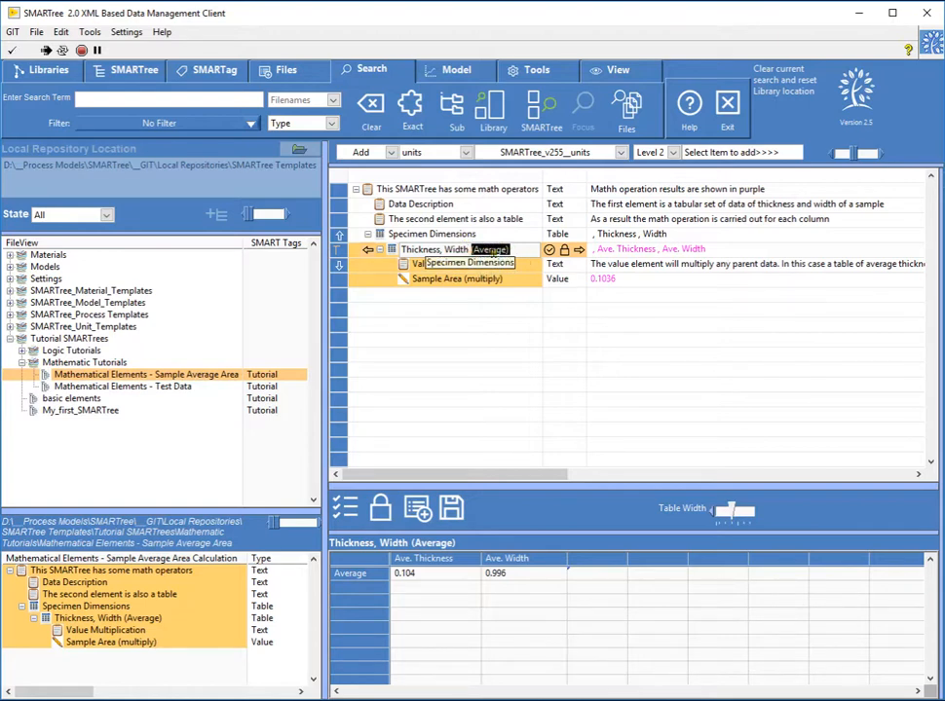
pyautogui.click(465, 236)
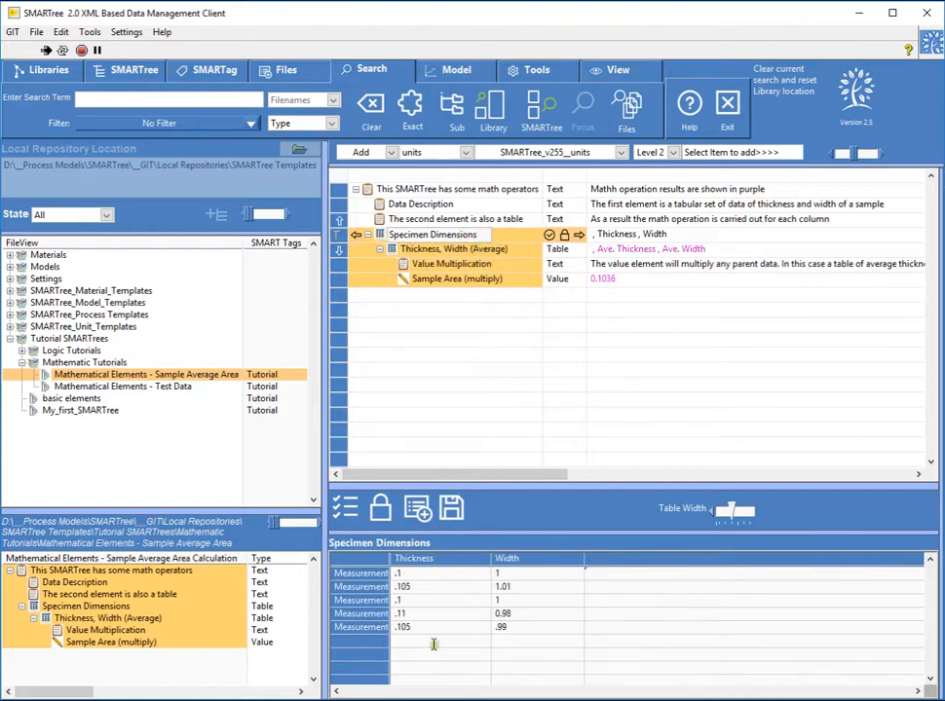
pyautogui.click(476, 250)
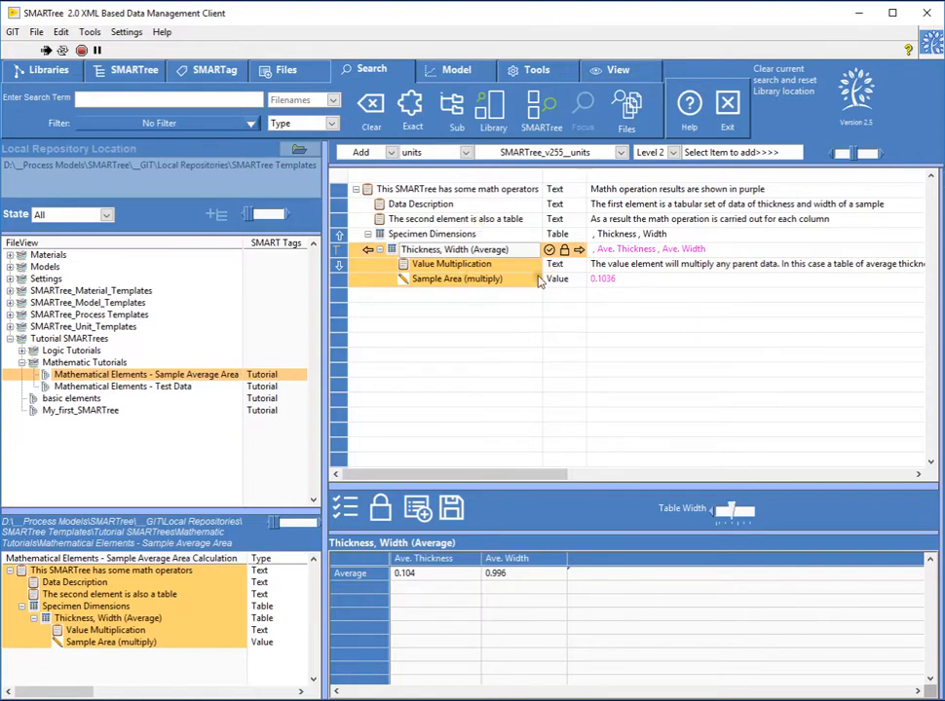
pyautogui.click(463, 280)
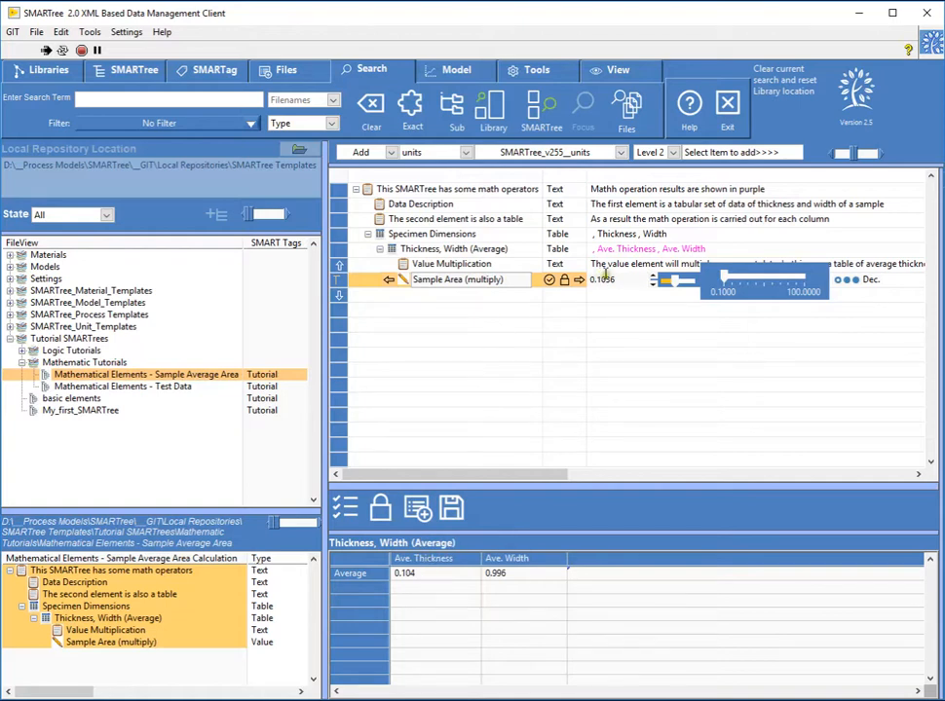
pyautogui.click(499, 252)
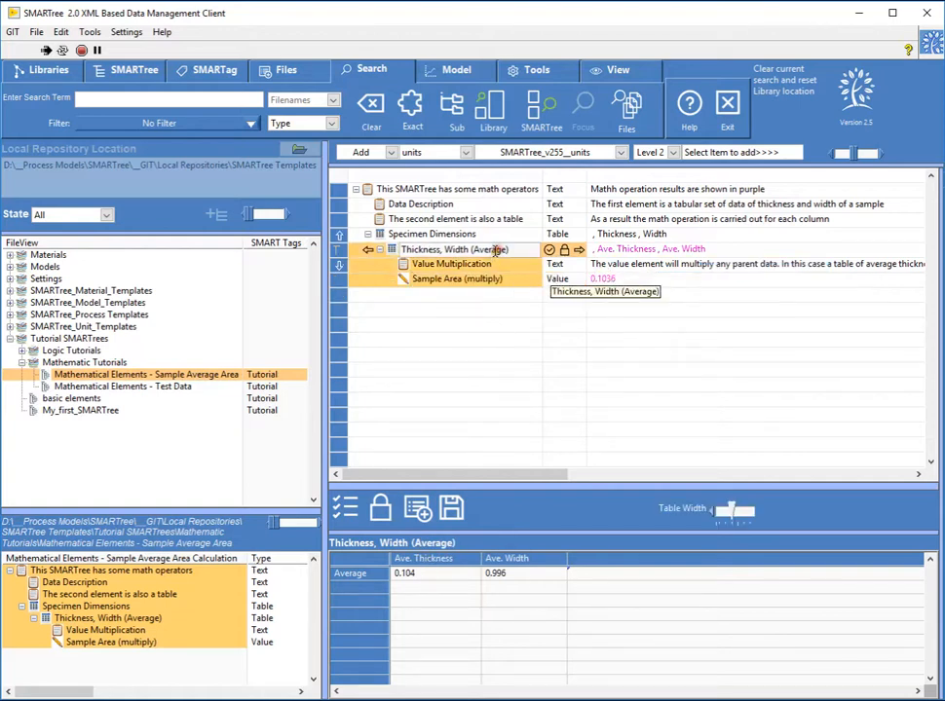
pyautogui.click(494, 282)
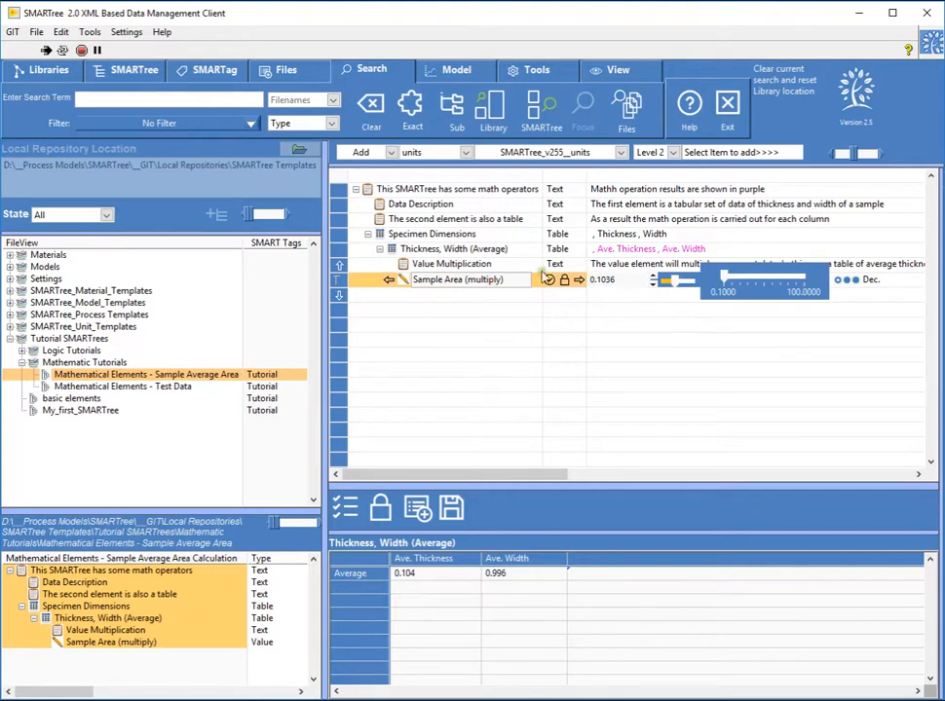
# - Add a sixth measurement to the Specimen Dimensions table with thickness .2 and width 1
pyautogui.click(495, 253)
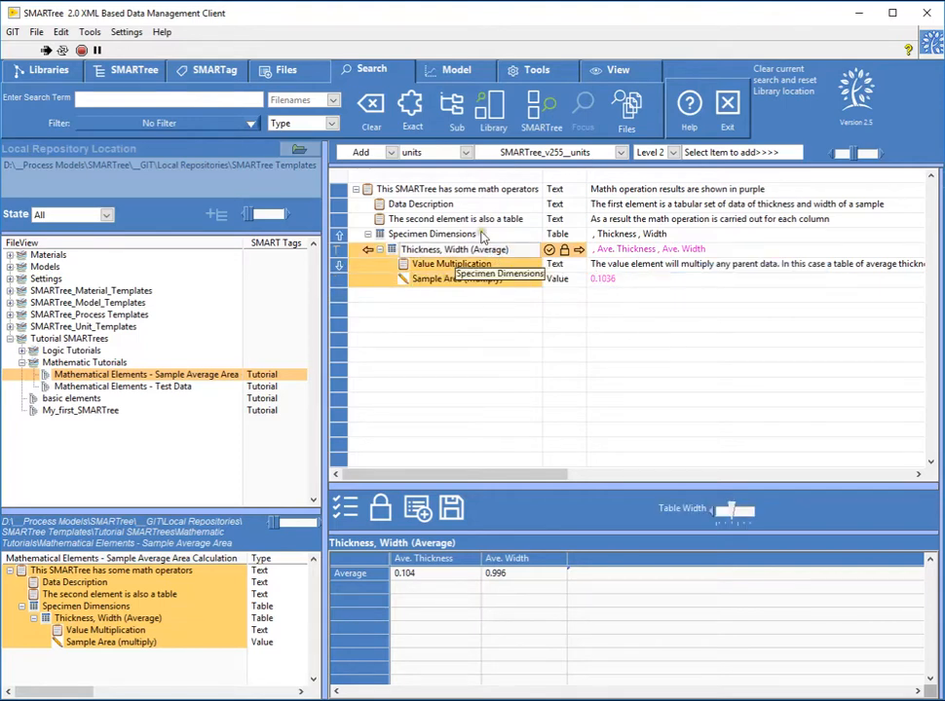
pyautogui.click(431, 235)
pyautogui.click(407, 640)
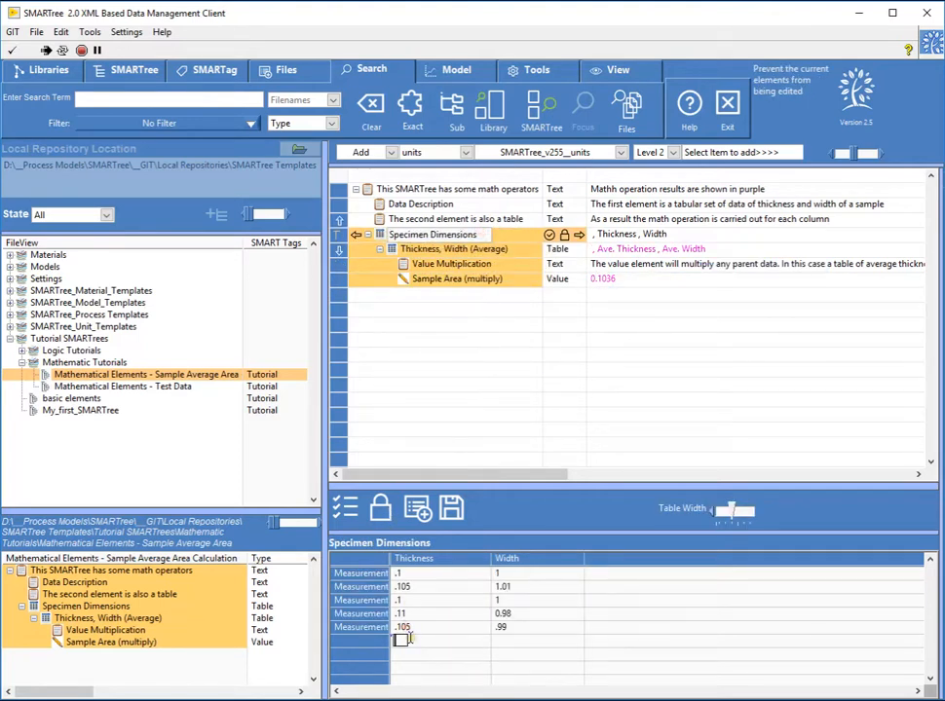
pyautogui.write('.2')
pyautogui.click(521, 643)
pyautogui.write('1')
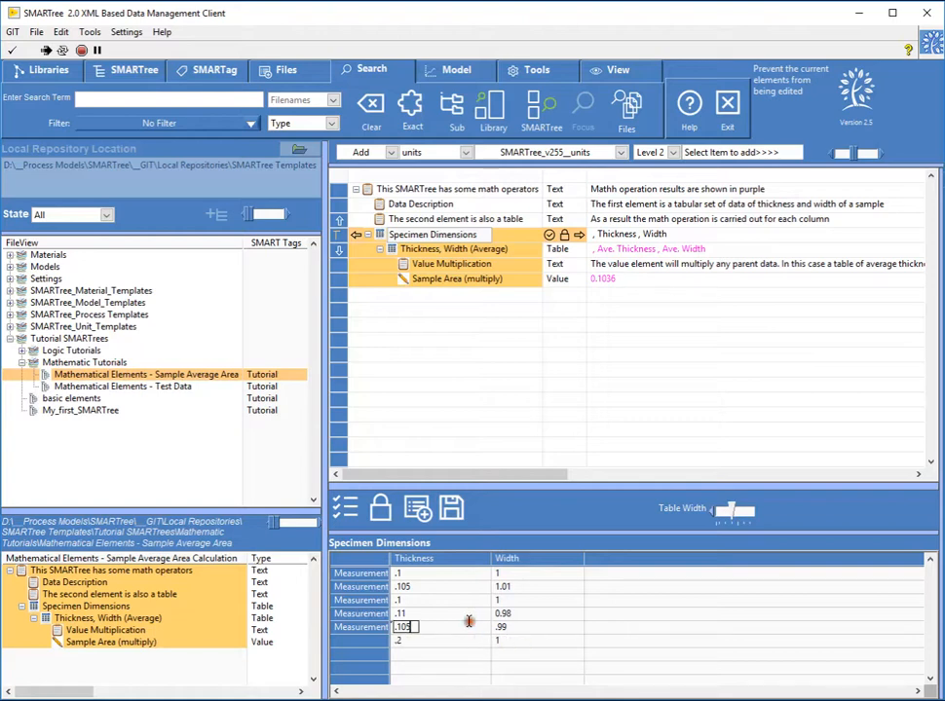
# - Compare the Specimen Dimensions table with the recalculated Thickness, Width (Average) table and the Sample Area (multiply) value
pyautogui.click(445, 264)
pyautogui.click(451, 251)
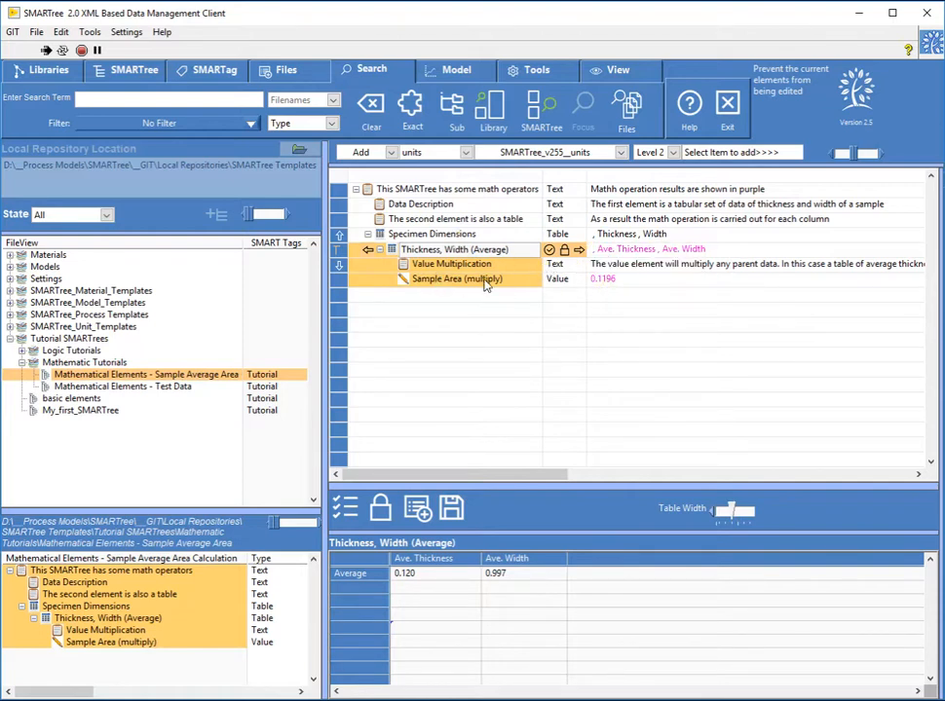
pyautogui.click(428, 235)
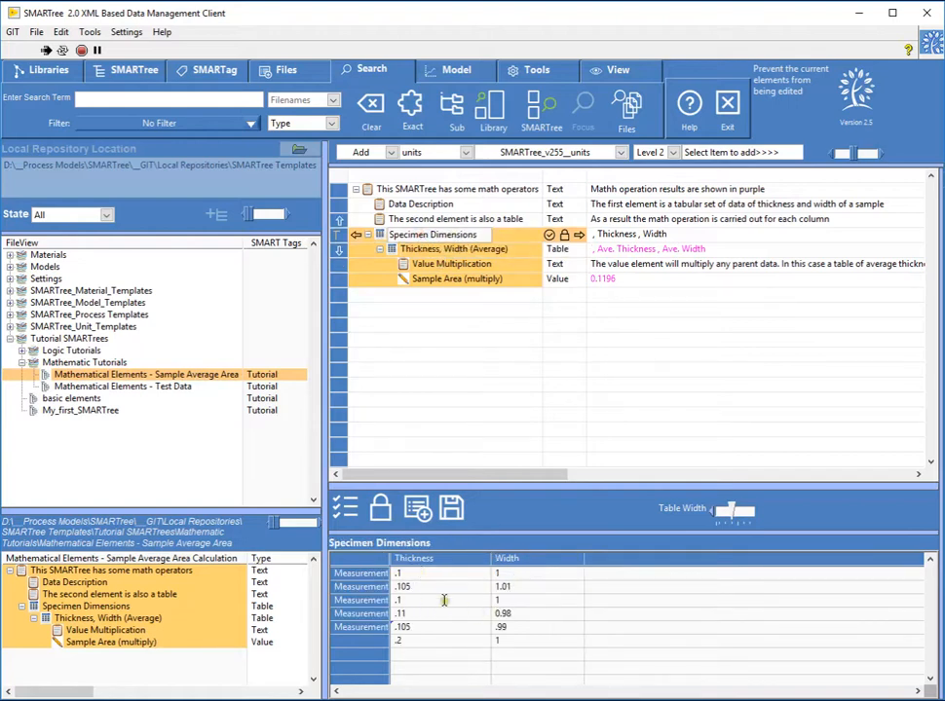
pyautogui.click(456, 251)
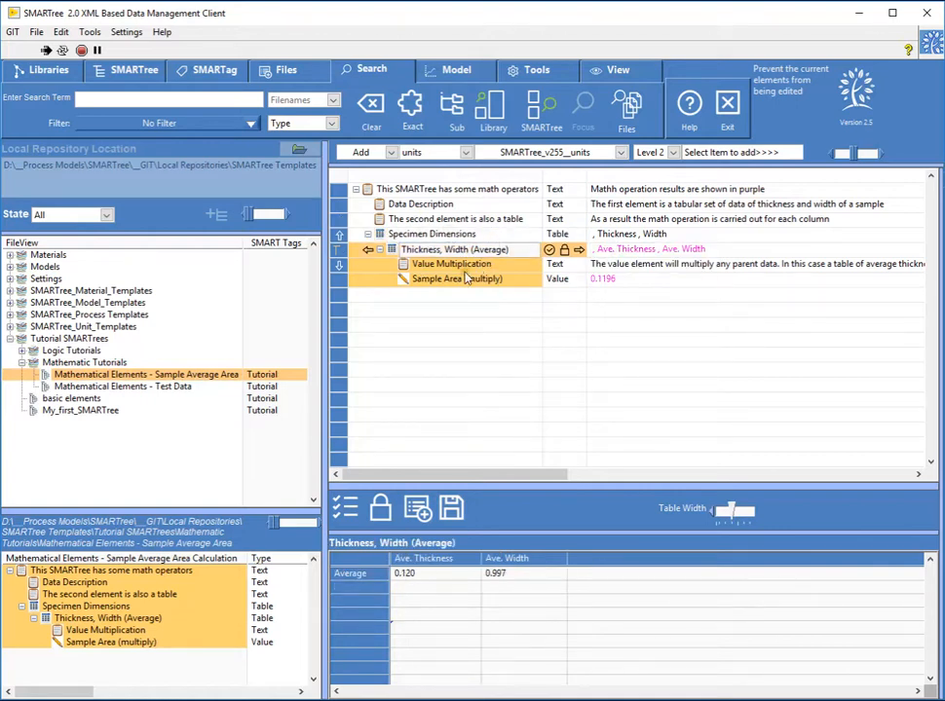
pyautogui.click(466, 279)
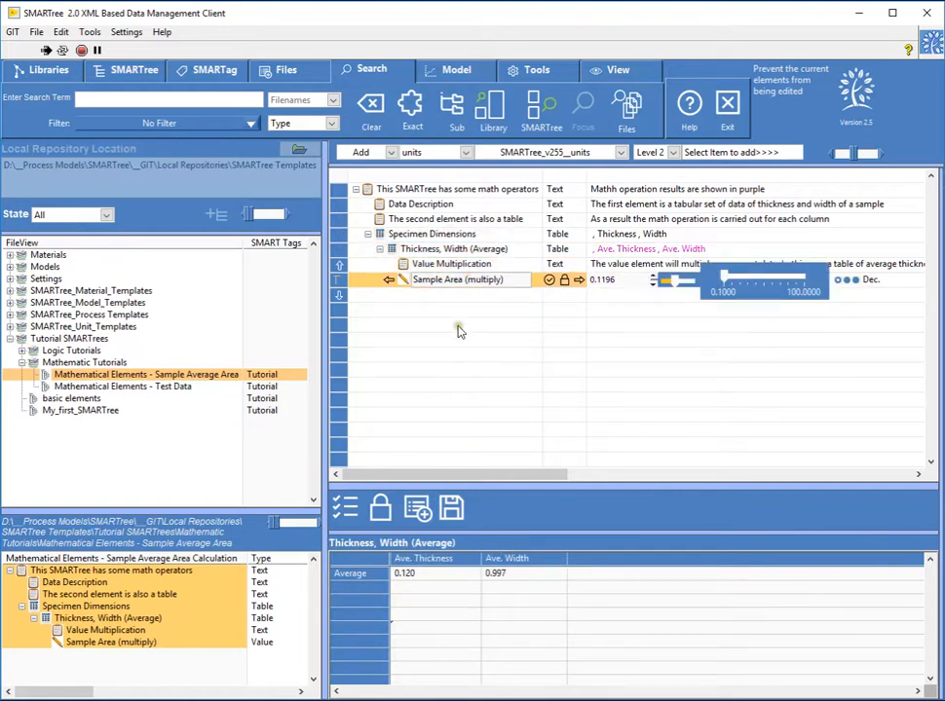
pyautogui.click(444, 237)
pyautogui.click(463, 279)
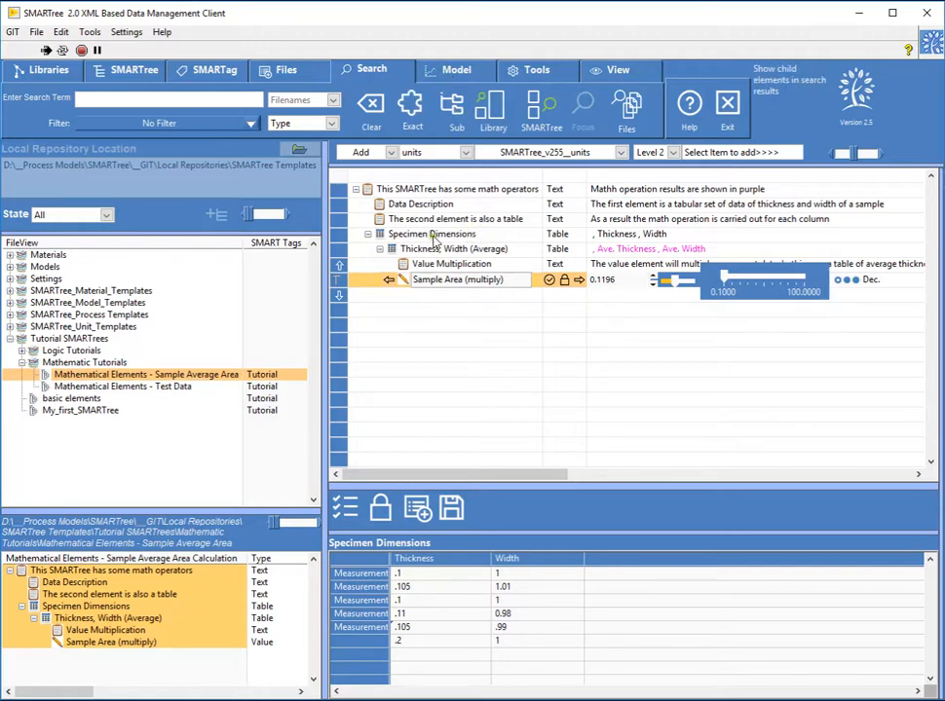
# - Open the SMARTree_units_and_templates remote GitLab site in the browser and look through its repository folders
pyautogui.click(59, 71)
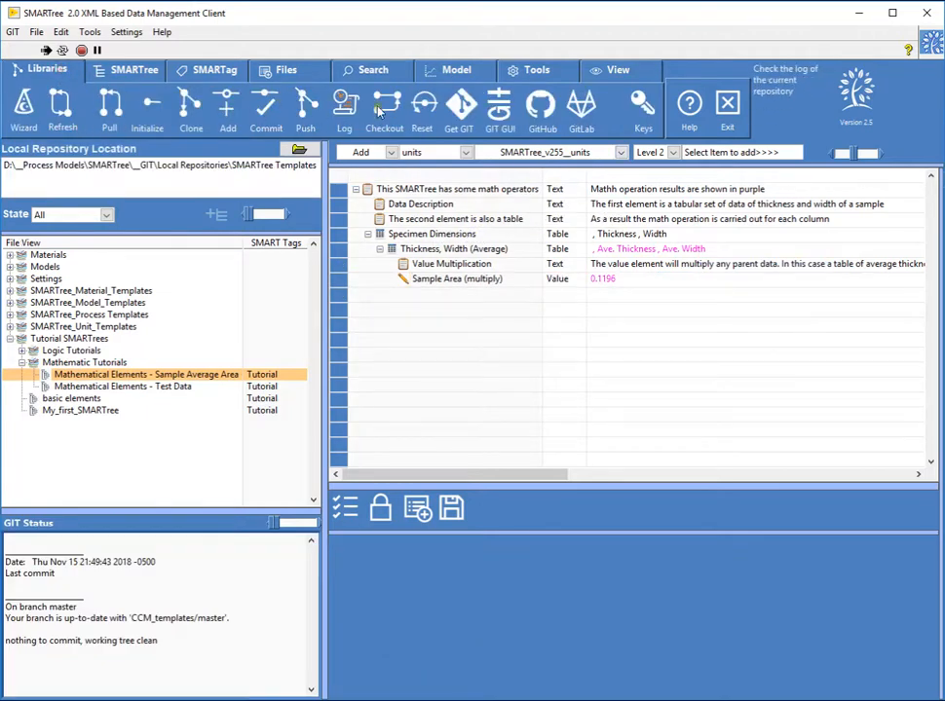
pyautogui.click(578, 114)
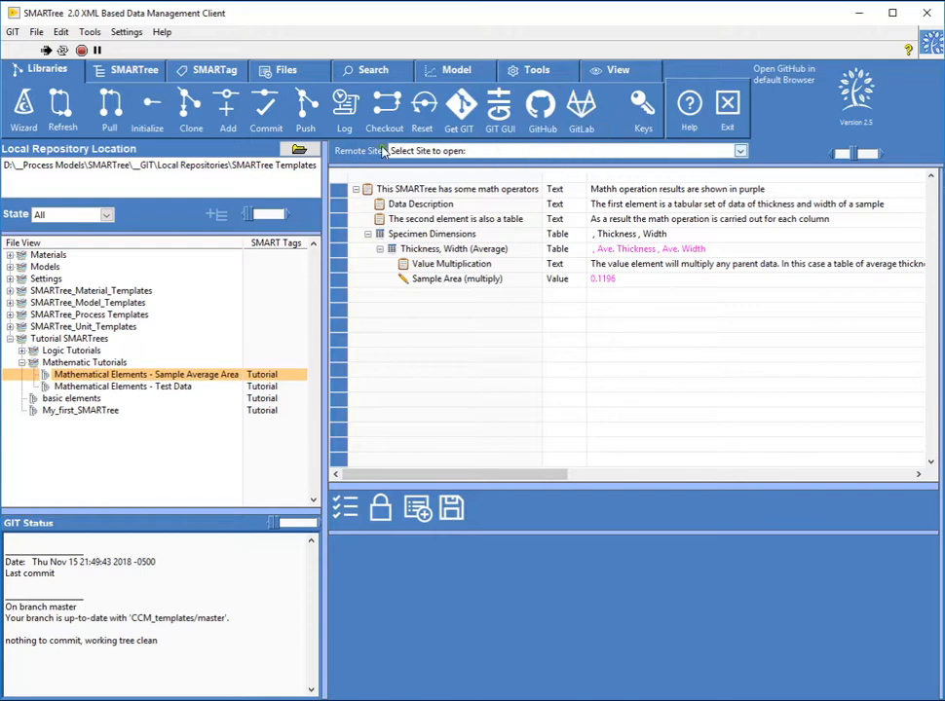
pyautogui.click(464, 151)
pyautogui.click(483, 189)
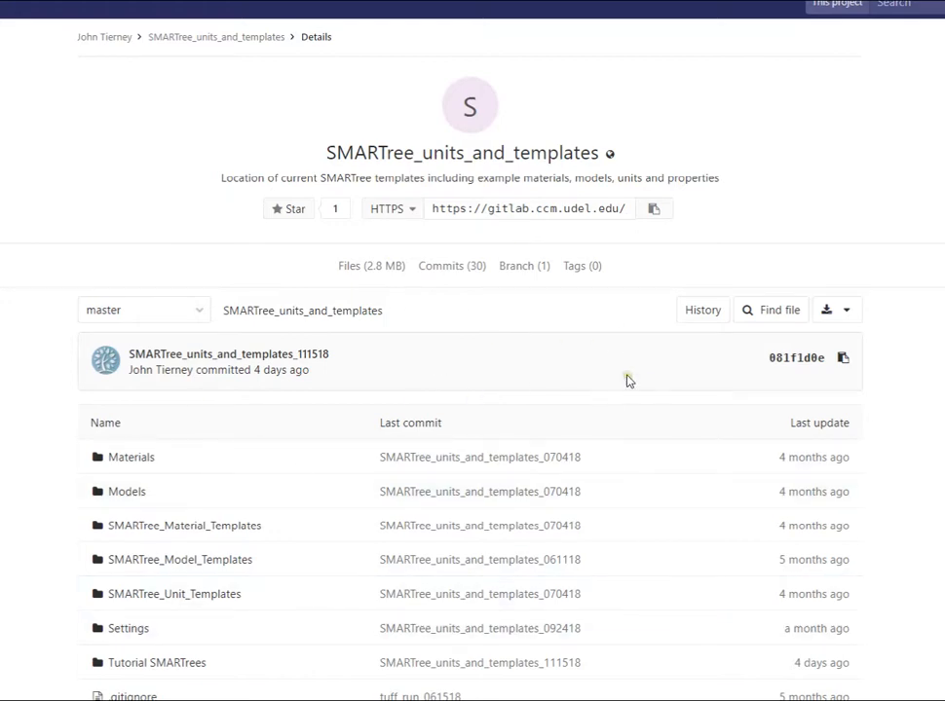
pyautogui.scroll(-1, 627, 380)
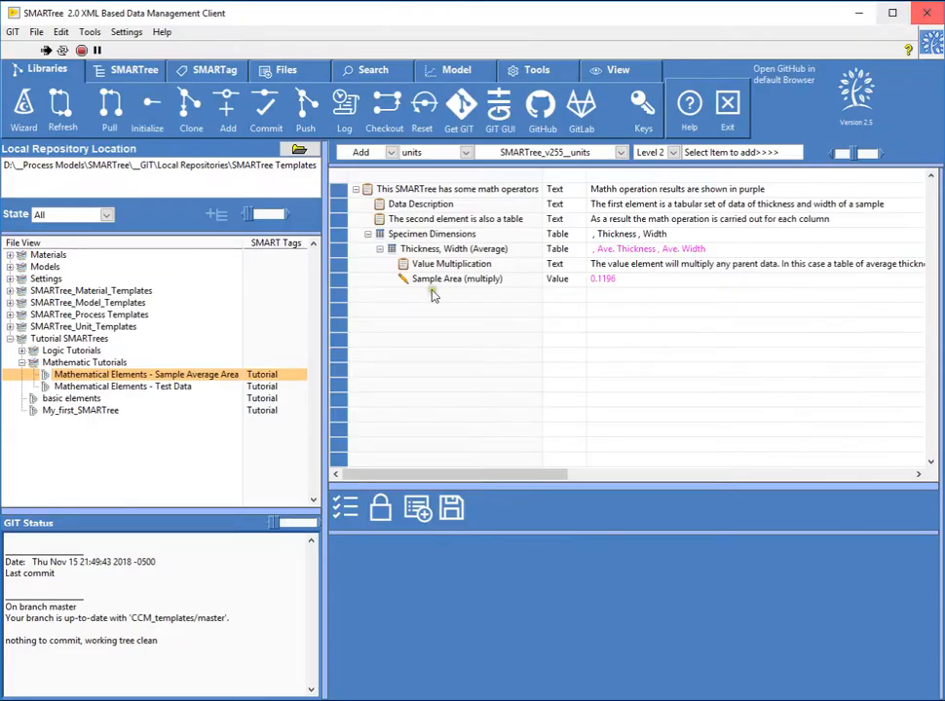